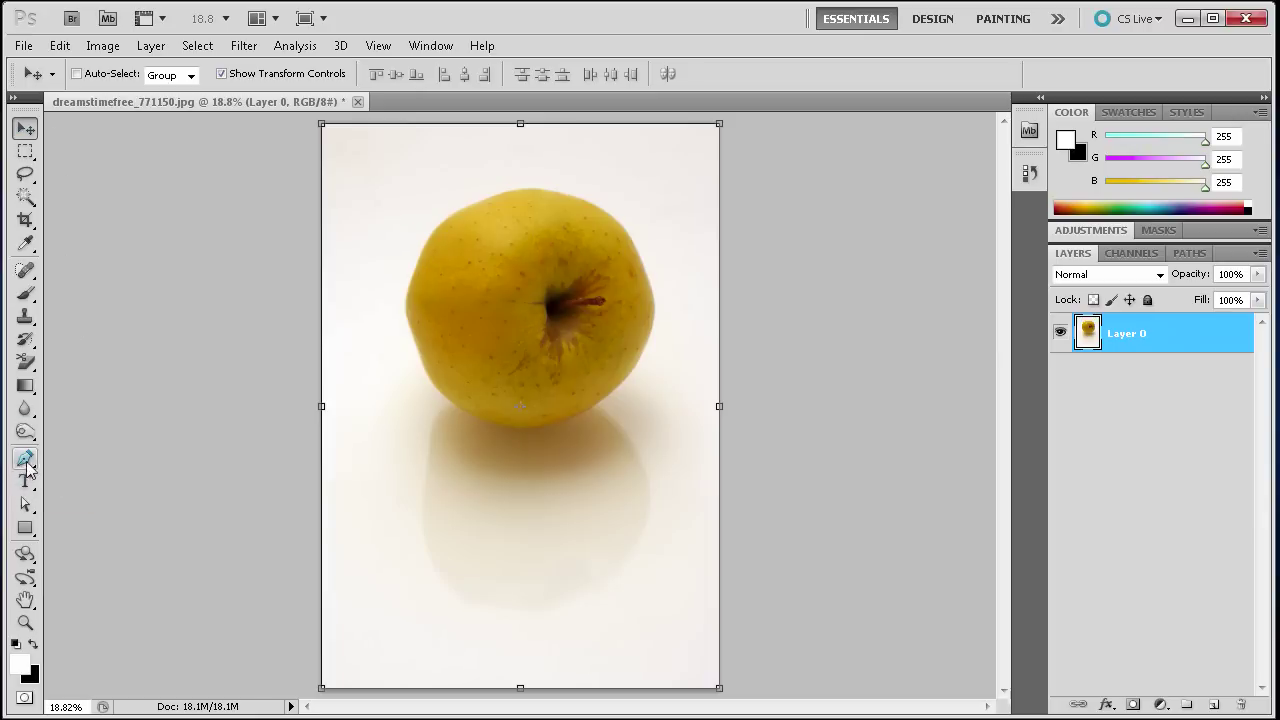
Step: Select the standard Pen Tool and zoom the view in to 33.3%
left_click(25, 459)
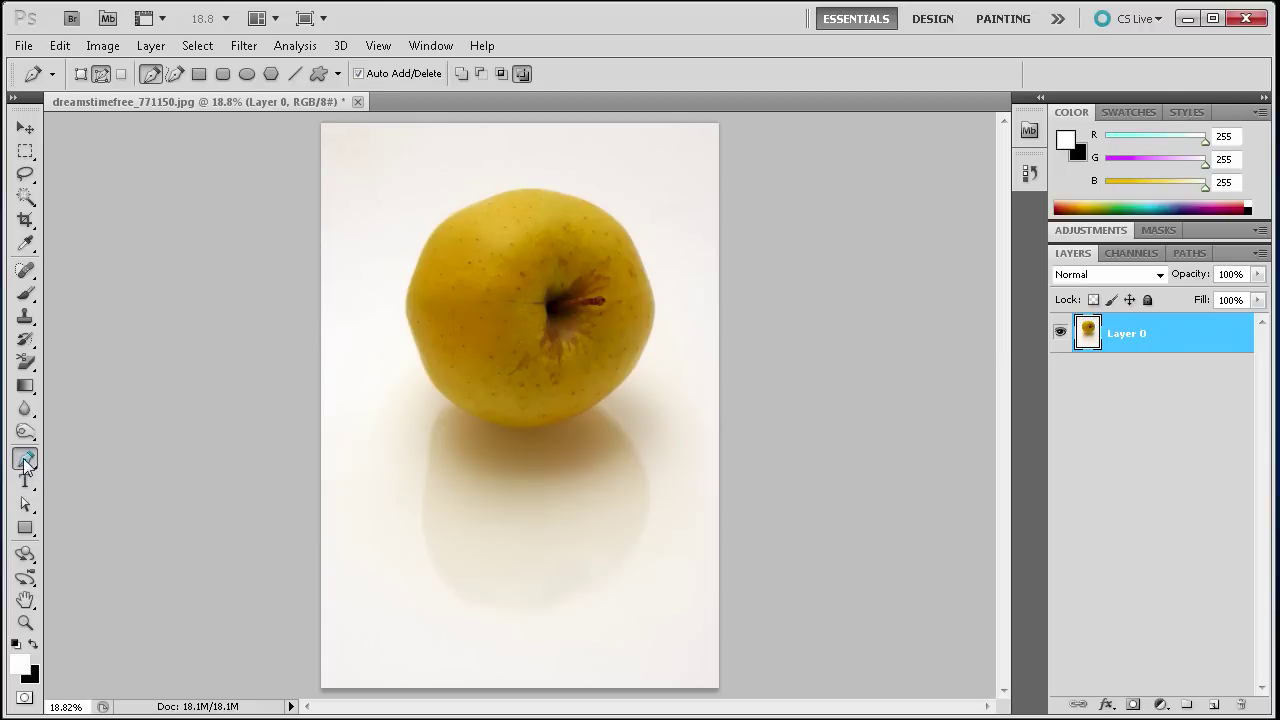
left_click(25, 459)
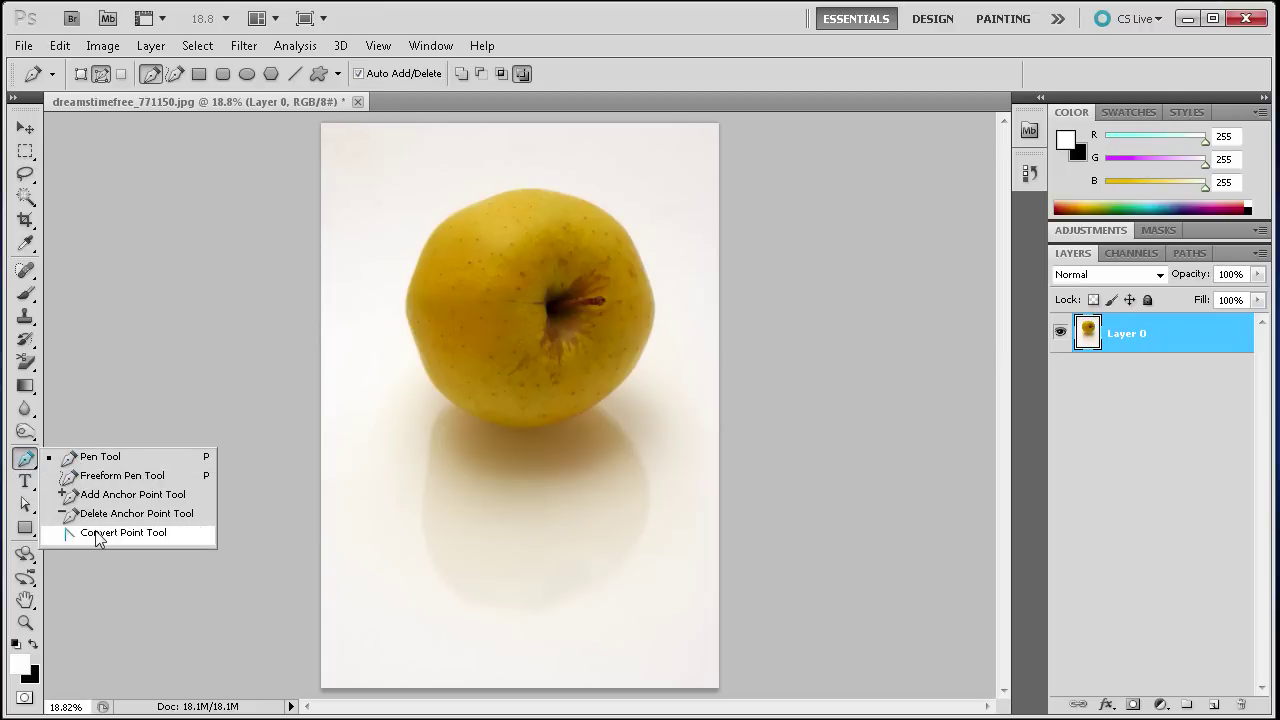
left_click(97, 460)
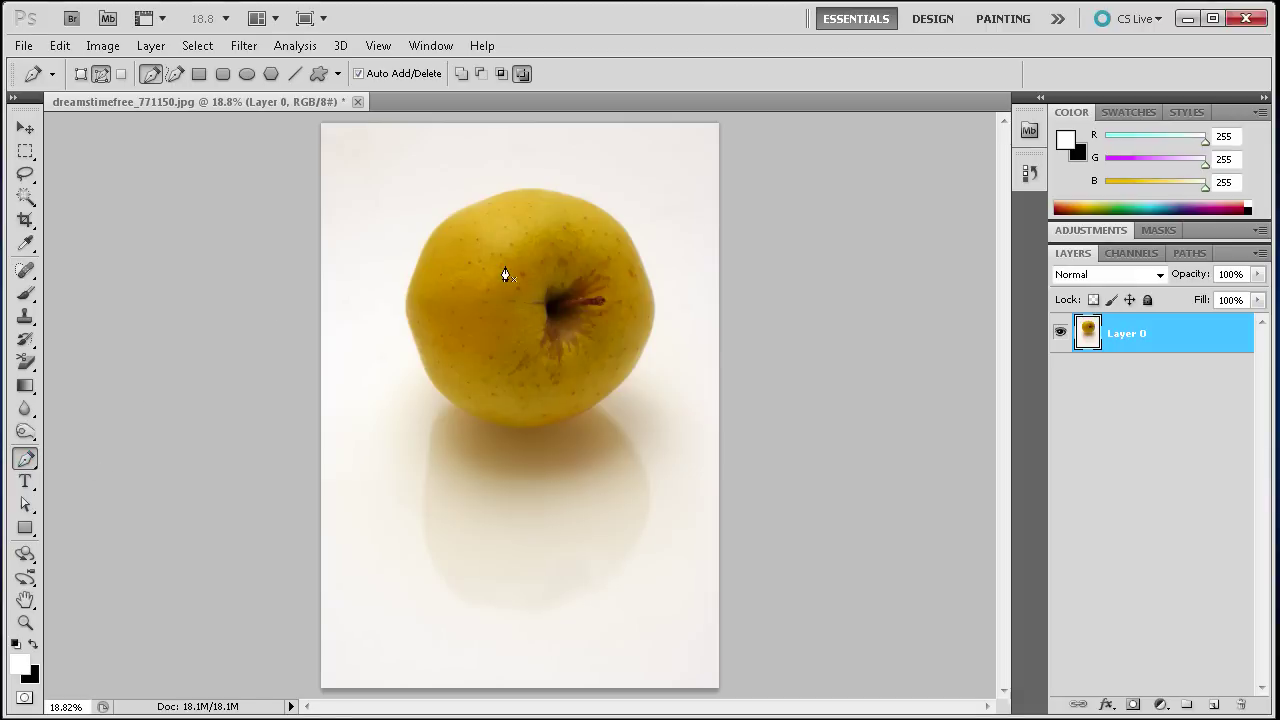
scroll(504, 274, "up", 2)
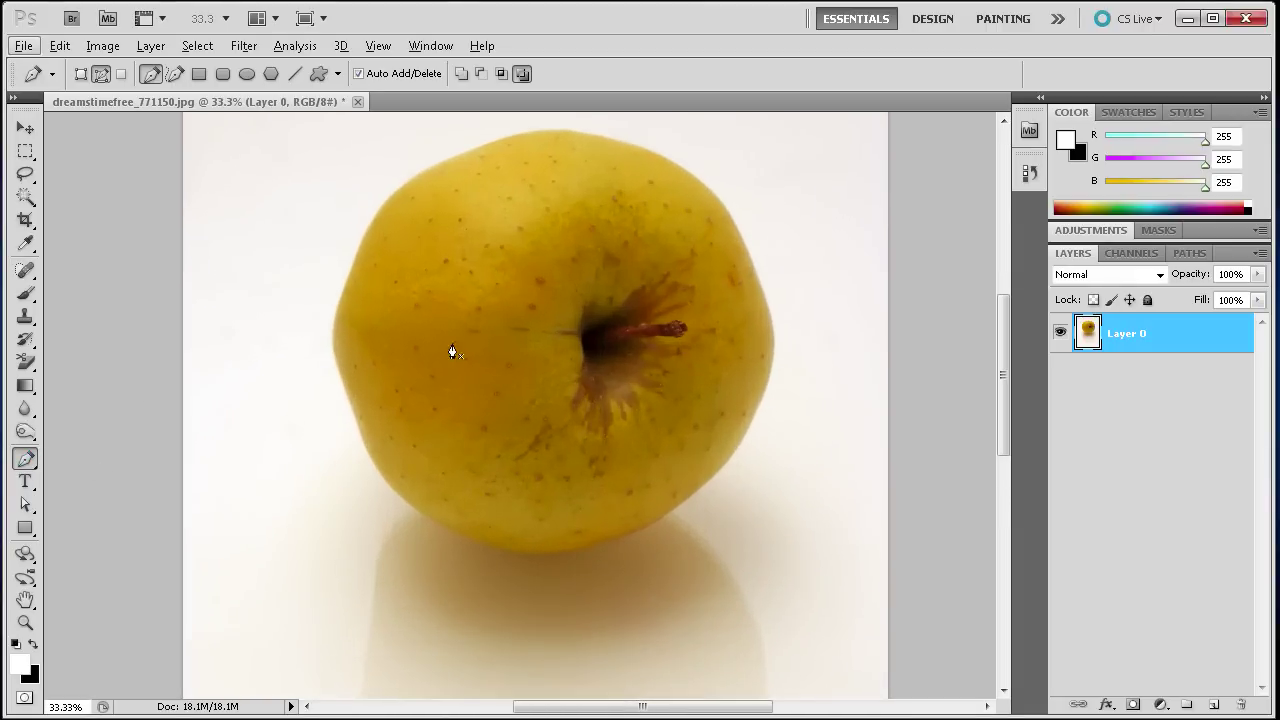
scroll(448, 360, "up", 1)
scroll(445, 369, "up", 1)
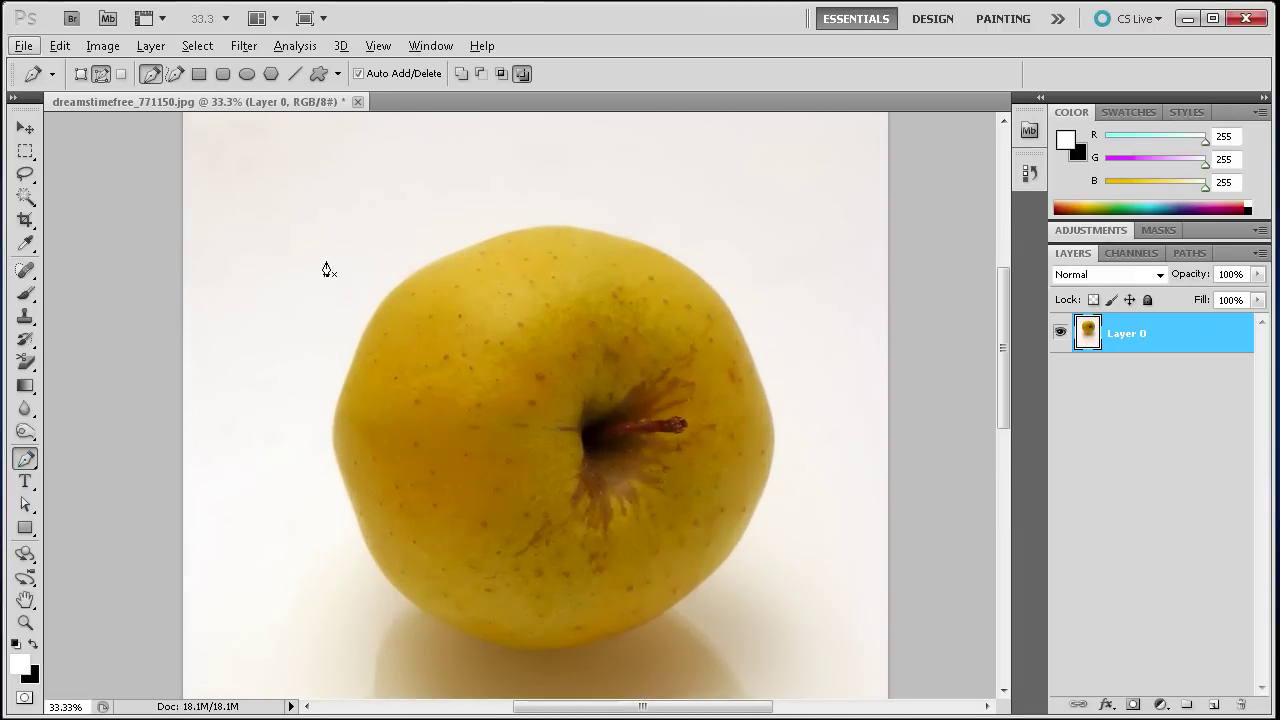
Step: Place curved anchors from the apple's top down its left side to the bottom
left_click(483, 242)
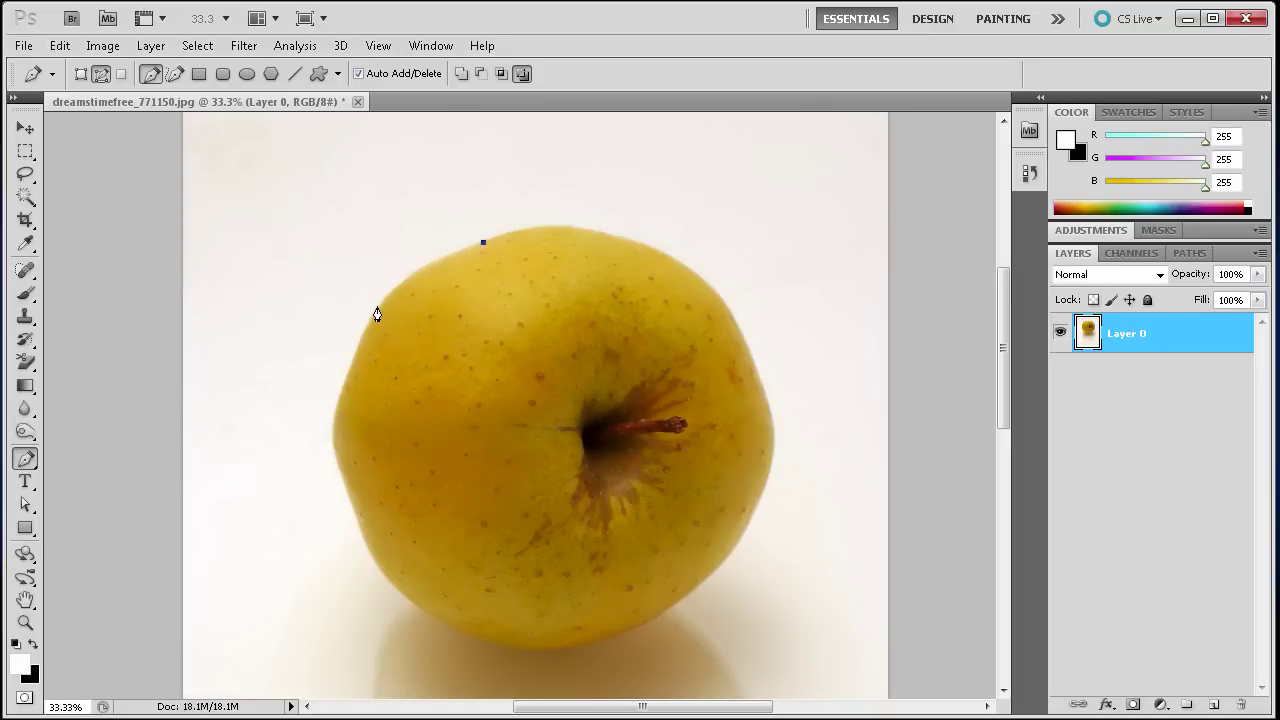
left_click_drag(378, 310, 360, 355)
left_click_drag(359, 353, 359, 348)
left_click(342, 389)
left_click_drag(348, 506, 372, 548)
left_click_drag(393, 587, 425, 627)
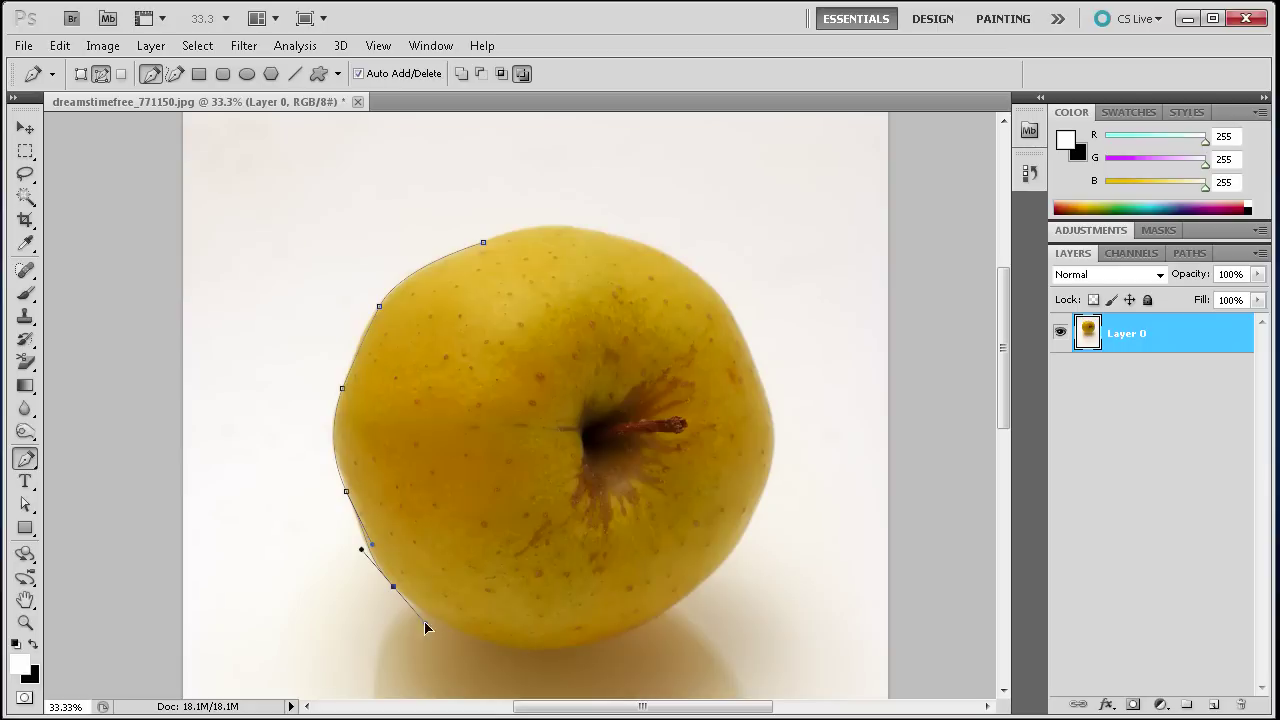
left_click(511, 650)
left_click_drag(506, 655, 520, 651)
Step: Continue anchors up the right side and across the top, closing the path at the first anchor
left_click_drag(662, 624, 695, 591)
left_click_drag(739, 543, 743, 532)
left_click_drag(766, 400, 742, 326)
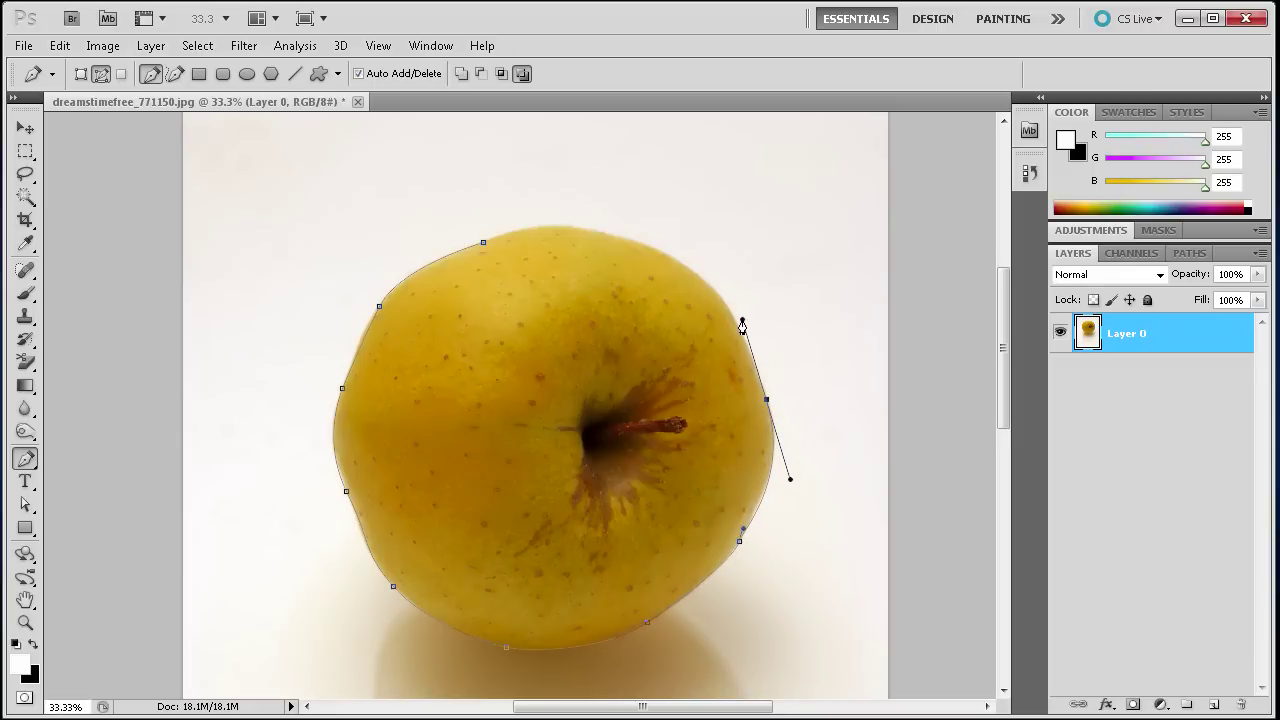
left_click(698, 277)
mouse_move(698, 280)
left_mouse_down()
mouse_move(676, 278)
mouse_move(680, 268)
left_mouse_up()
left_click_drag(573, 229, 512, 228)
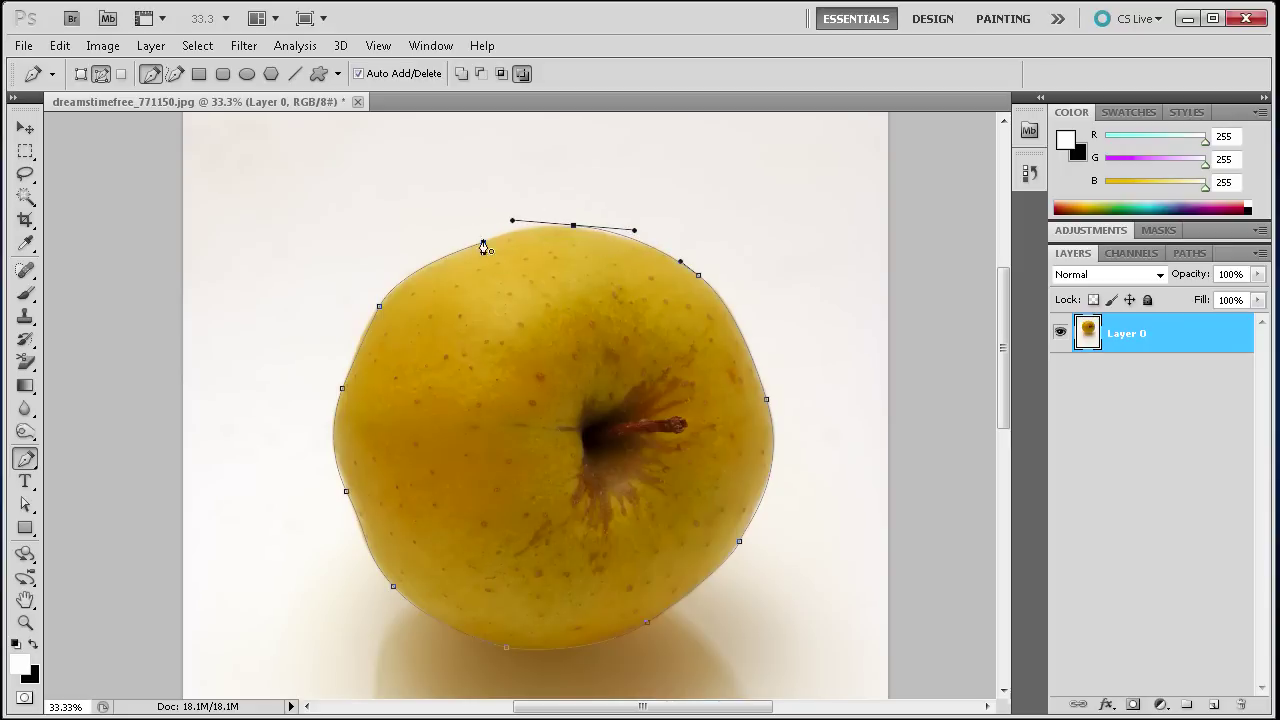
left_click(484, 246)
left_click(484, 244)
left_click_drag(485, 250, 474, 257)
Step: With the Direct Selection Tool, move the top and upper-left anchors onto the apple's edge
left_click(26, 505)
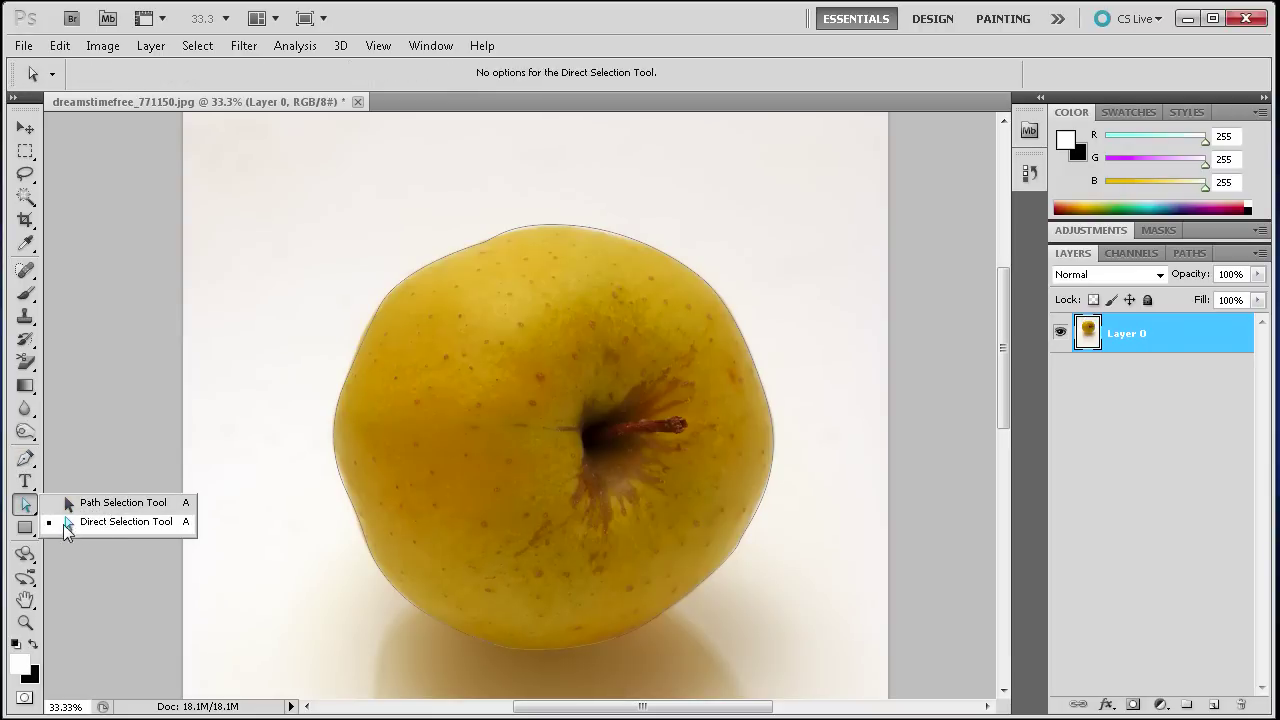
left_click(71, 522)
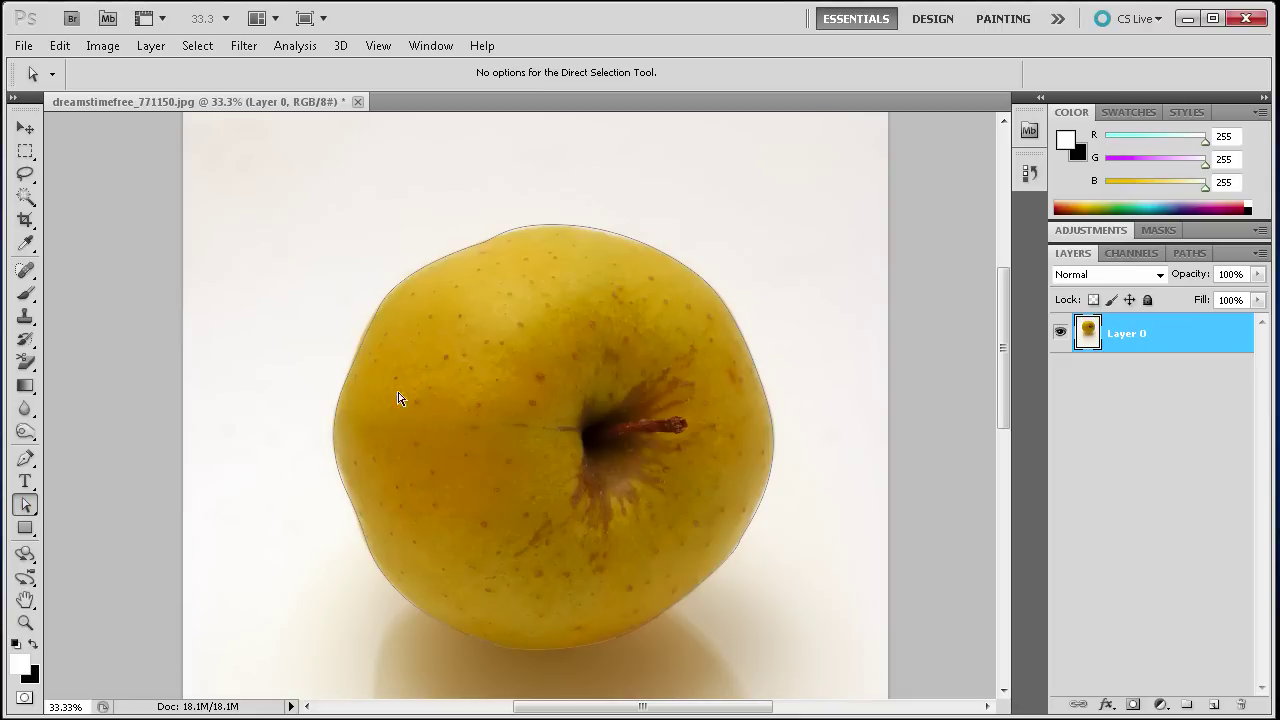
left_click(528, 231)
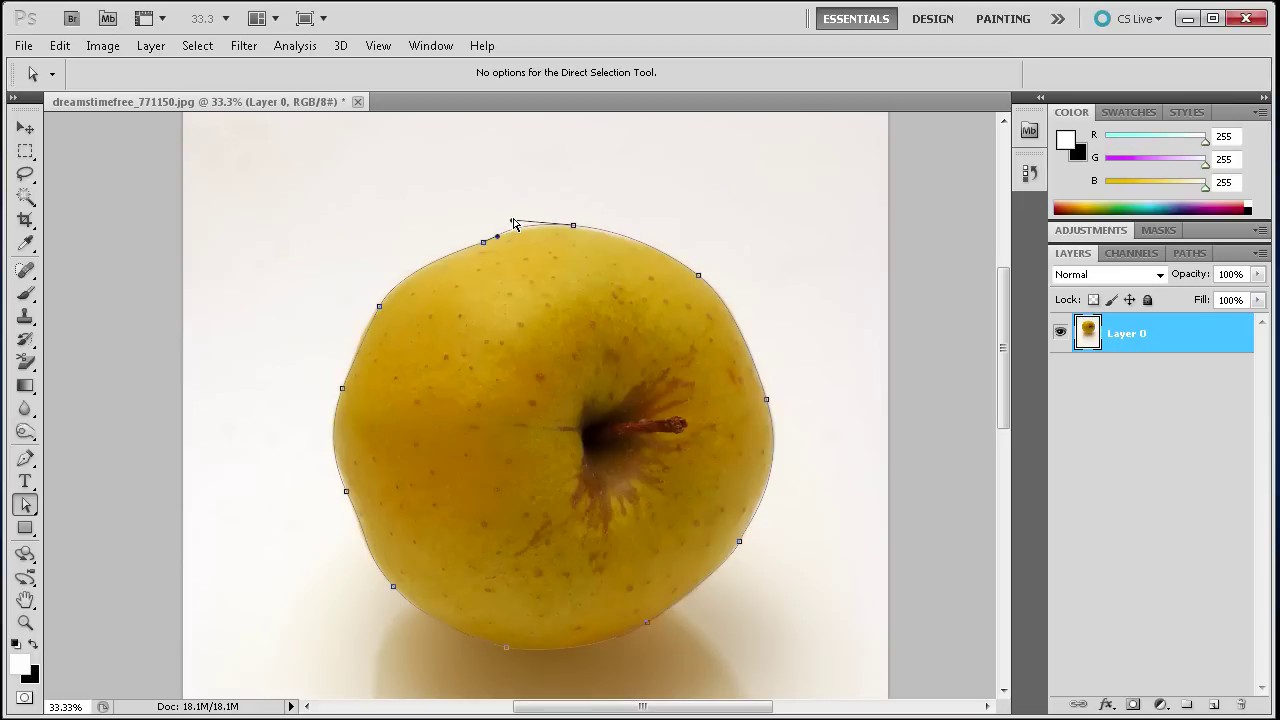
left_click_drag(514, 224, 521, 223)
scroll(301, 366, "up", 5)
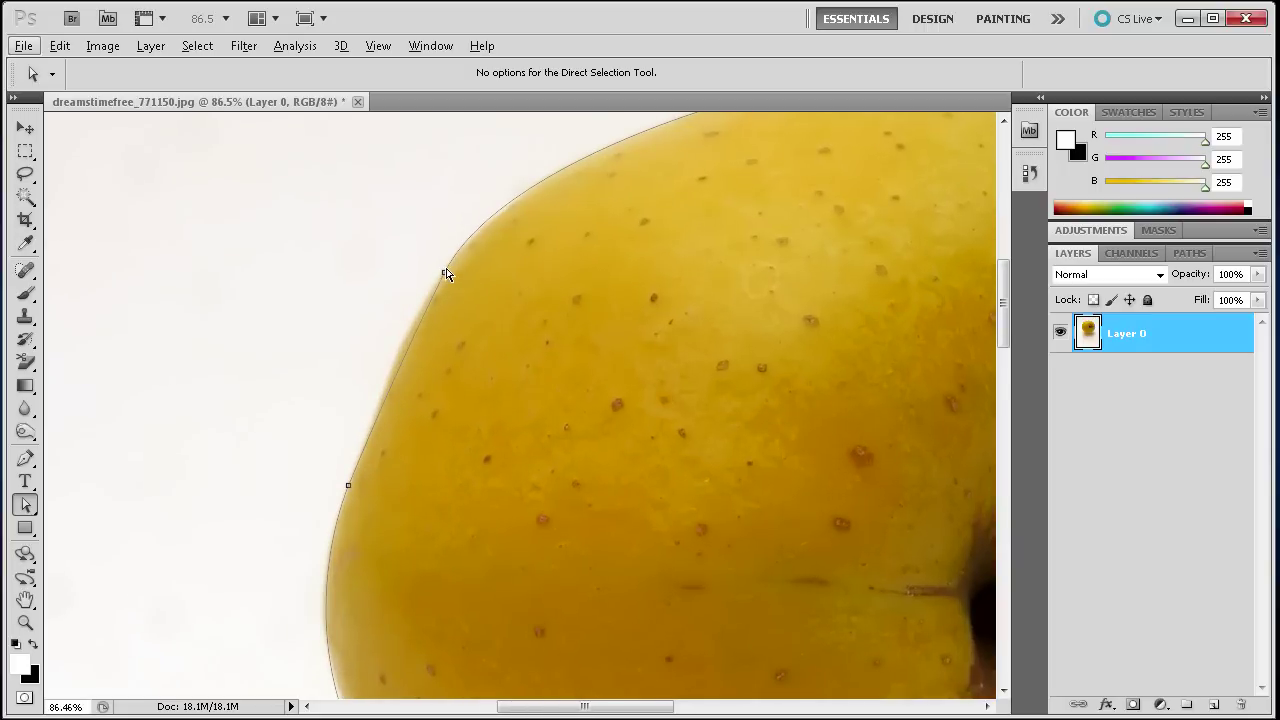
mouse_move(447, 275)
left_mouse_down()
mouse_move(420, 263)
mouse_move(437, 293)
left_mouse_up()
mouse_move(488, 190)
left_mouse_down()
mouse_move(500, 191)
mouse_move(486, 189)
mouse_move(463, 246)
mouse_move(495, 182)
left_mouse_up()
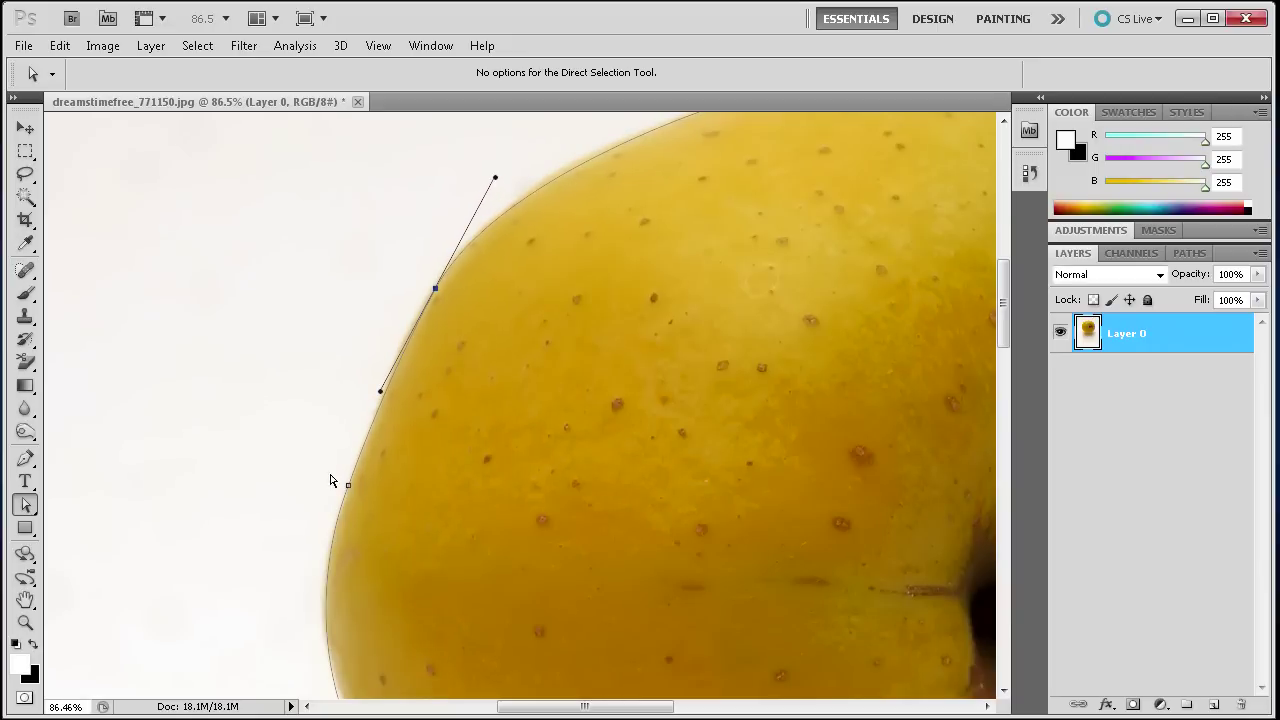
Step: Reshape the left-edge curve segment so it hugs the apple's outline
scroll(371, 511, "down", 5)
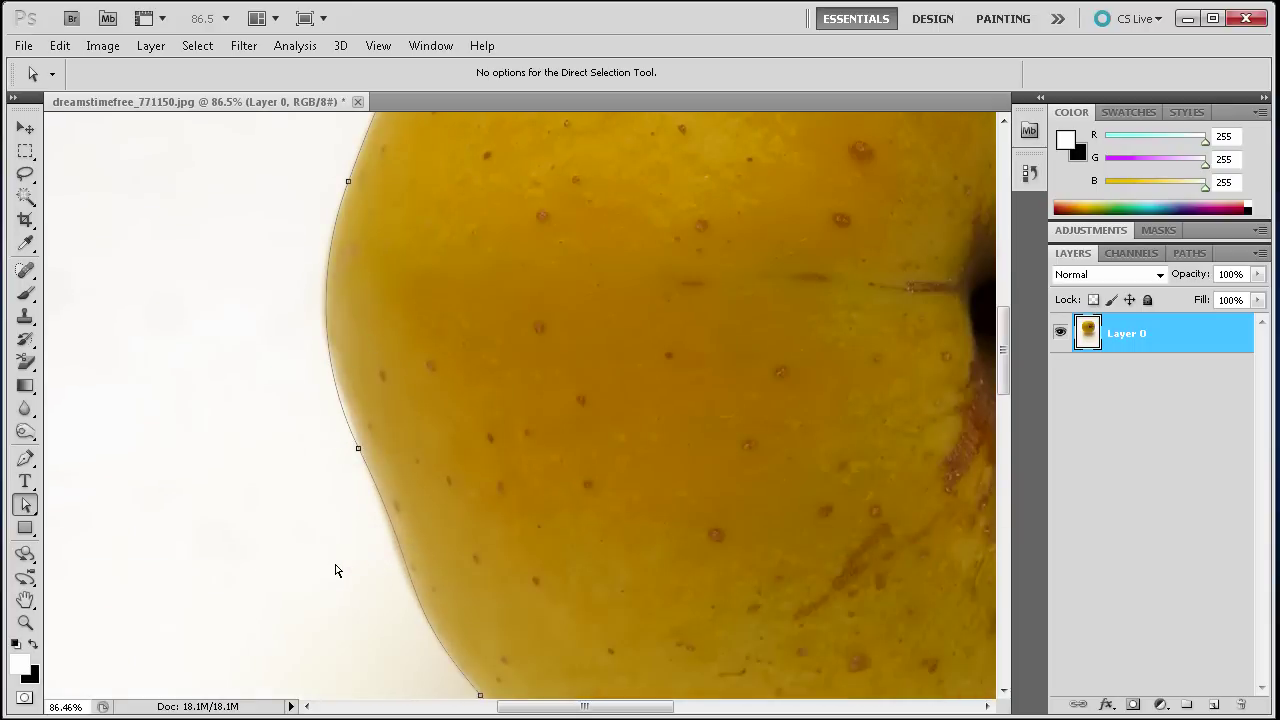
left_click(328, 317)
mouse_move(310, 318)
left_mouse_down()
mouse_move(269, 323)
mouse_move(293, 335)
left_mouse_up()
scroll(514, 429, "down", 2)
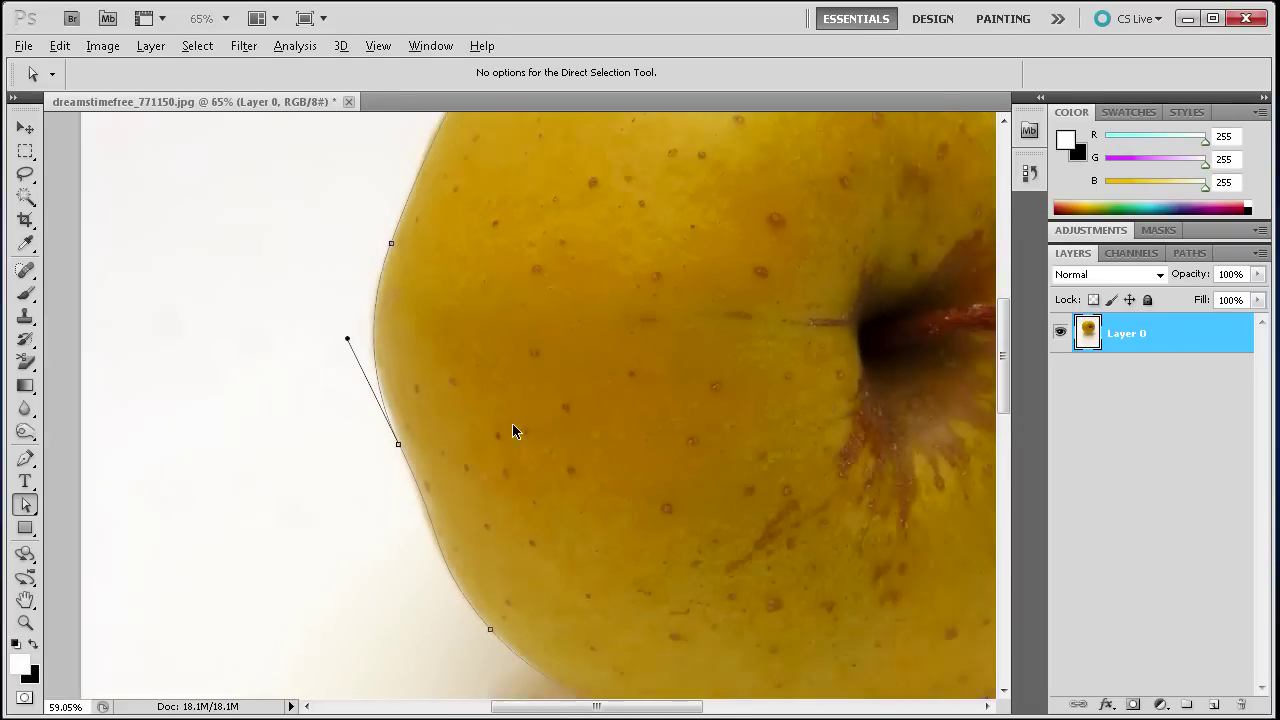
scroll(512, 424, "down", 2)
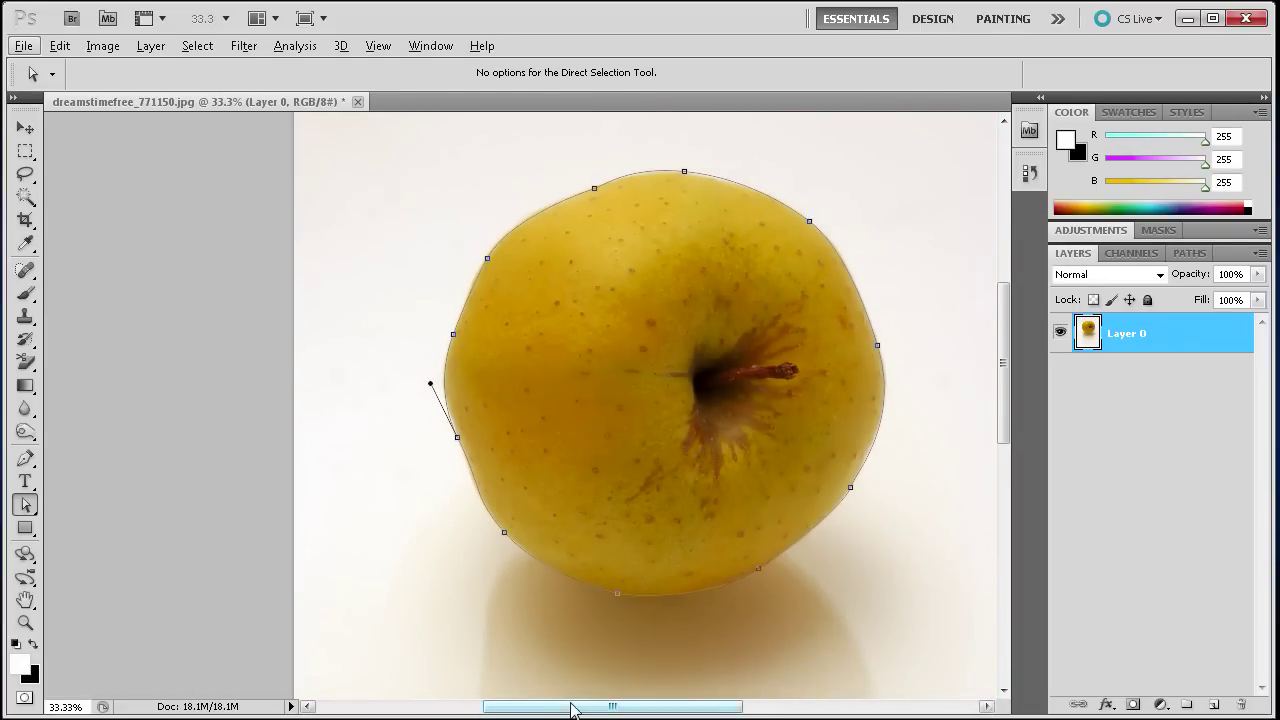
left_click_drag(572, 709, 599, 709)
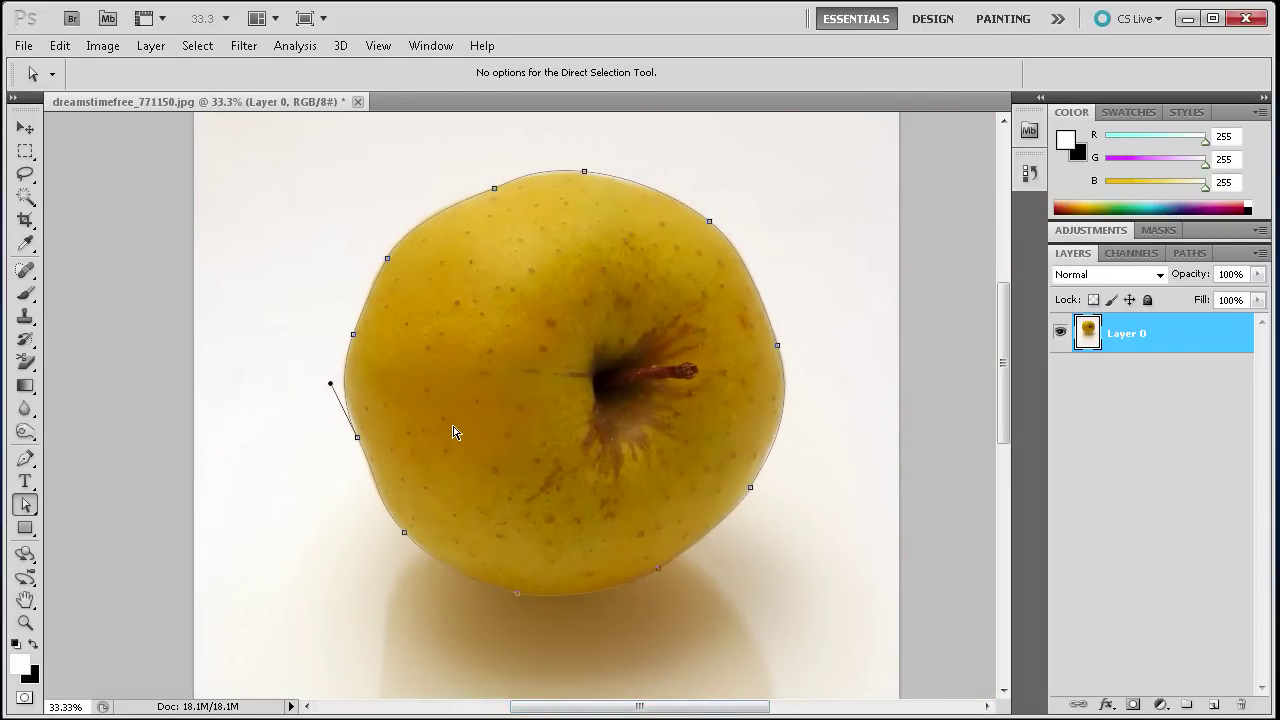
scroll(453, 333, "up", 2)
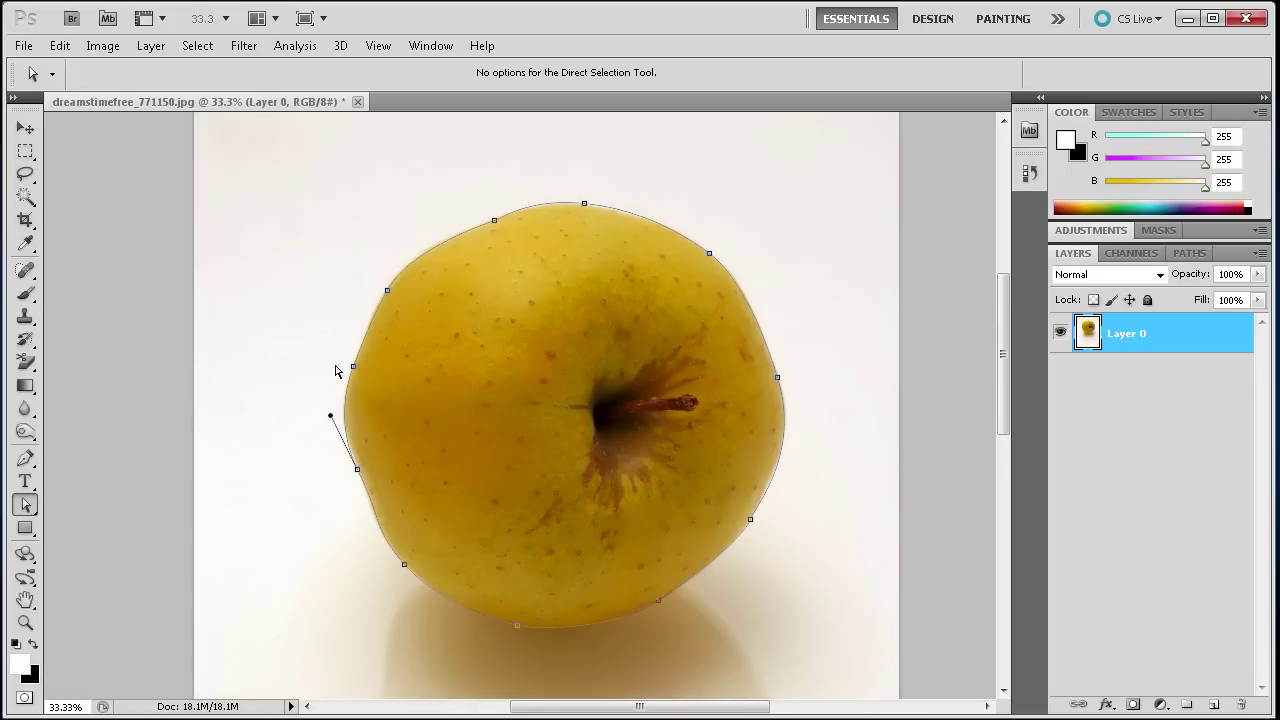
Step: Check the Work Path in the Paths panel, then return to the Layers list
left_click(27, 459)
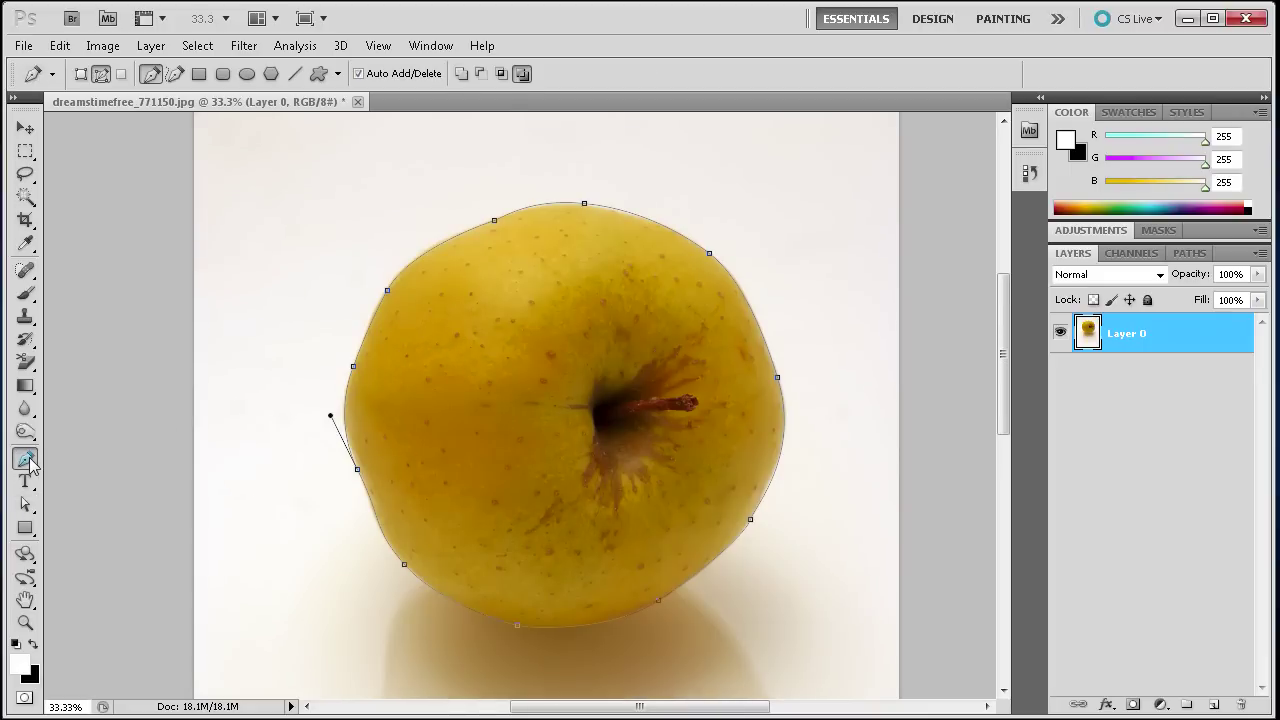
right_click(555, 380)
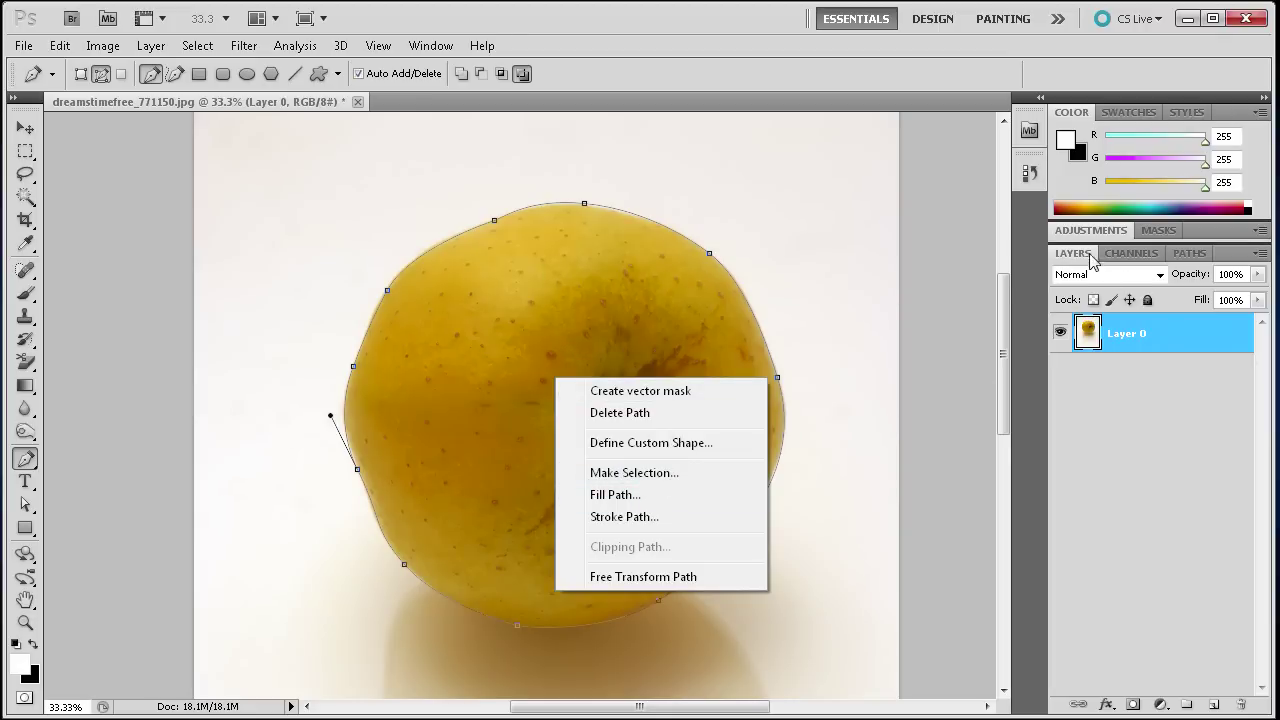
left_click(1178, 258)
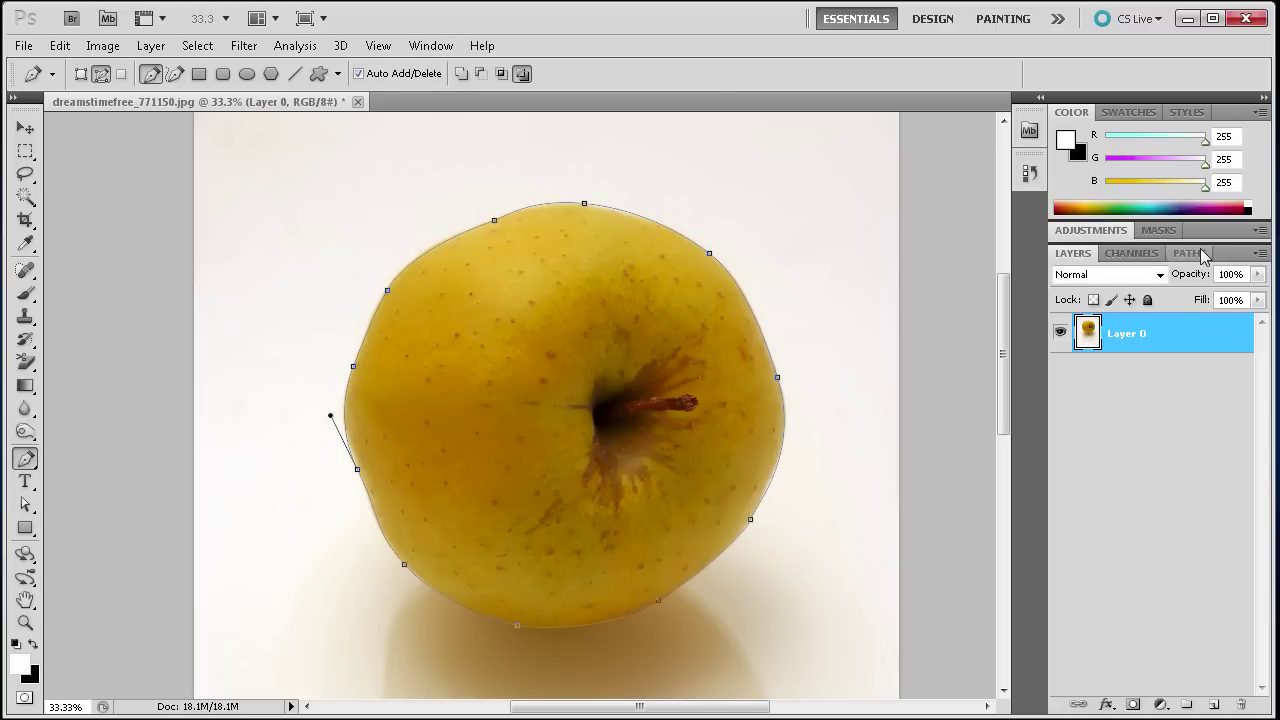
left_click(1199, 258)
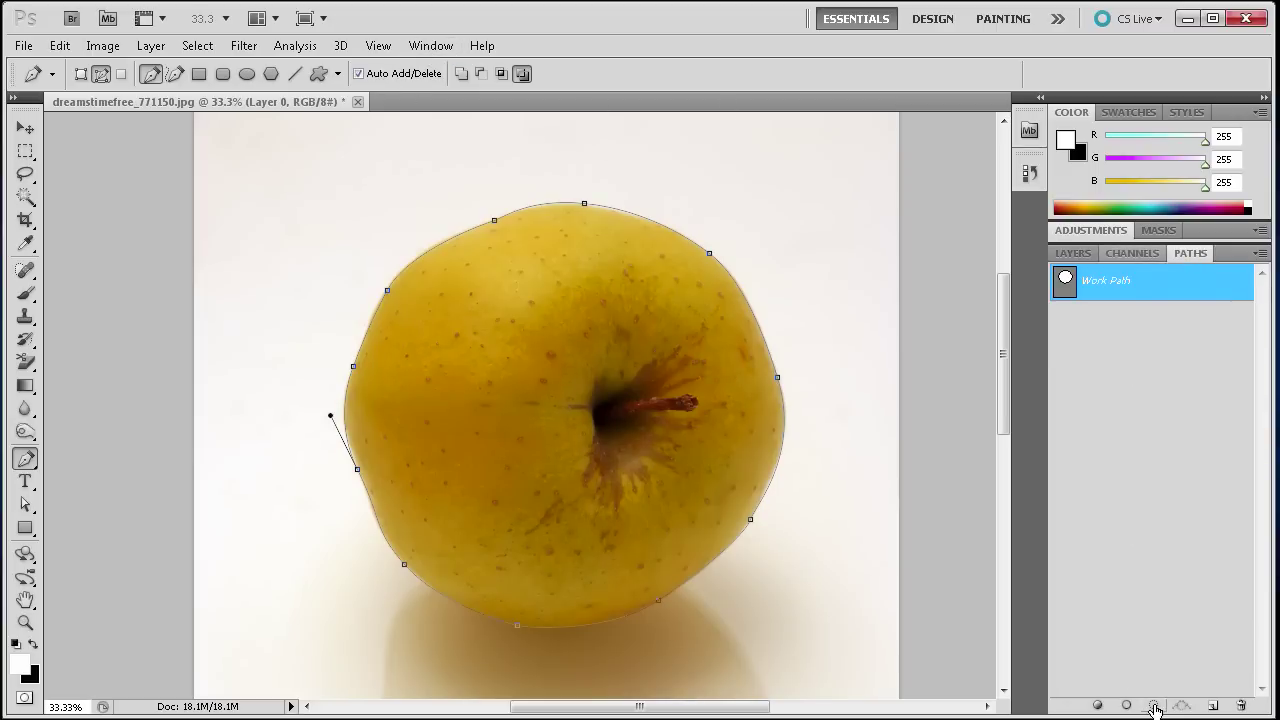
left_click(1074, 255)
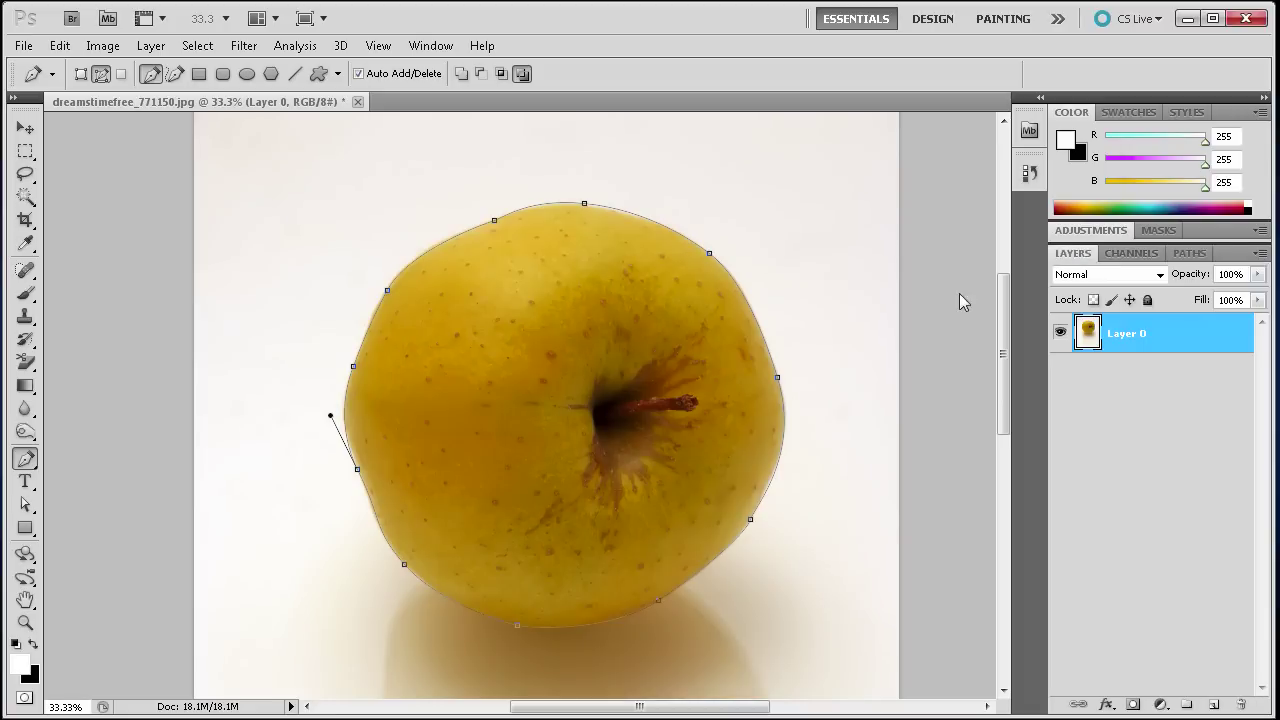
Step: Make a new selection from the path with Feather Radius 0
right_click(549, 367)
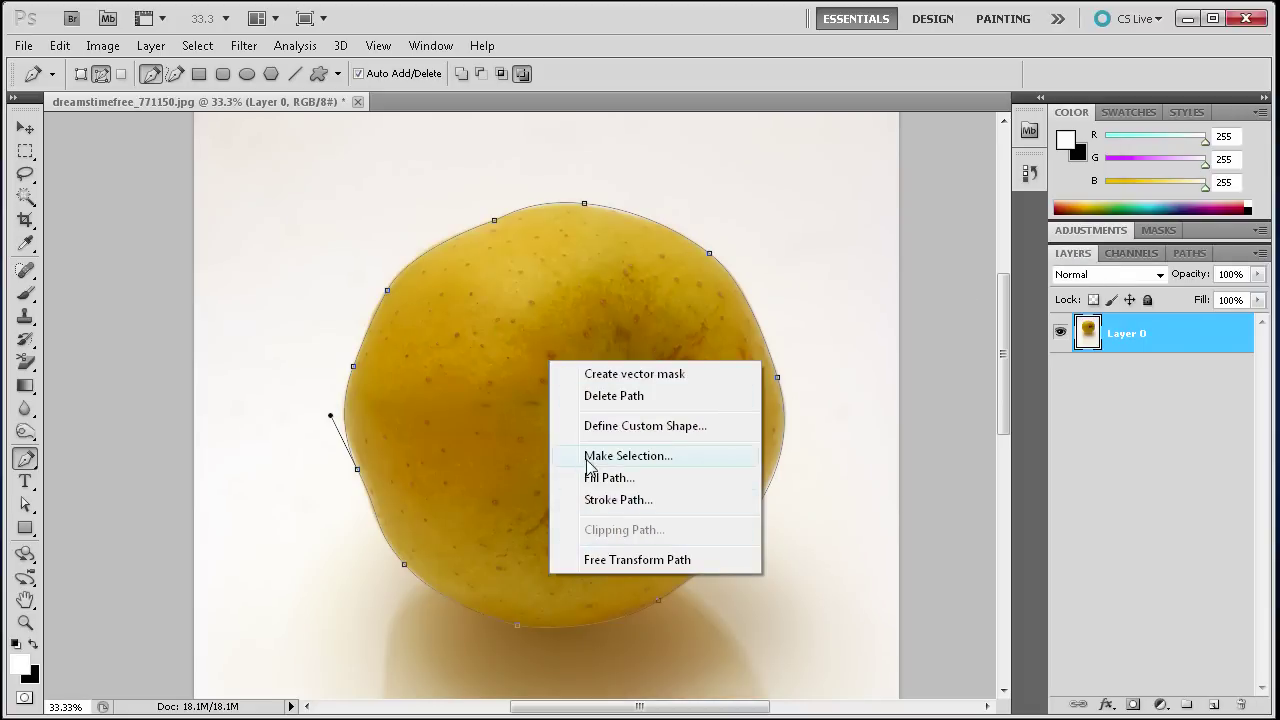
left_click(621, 457)
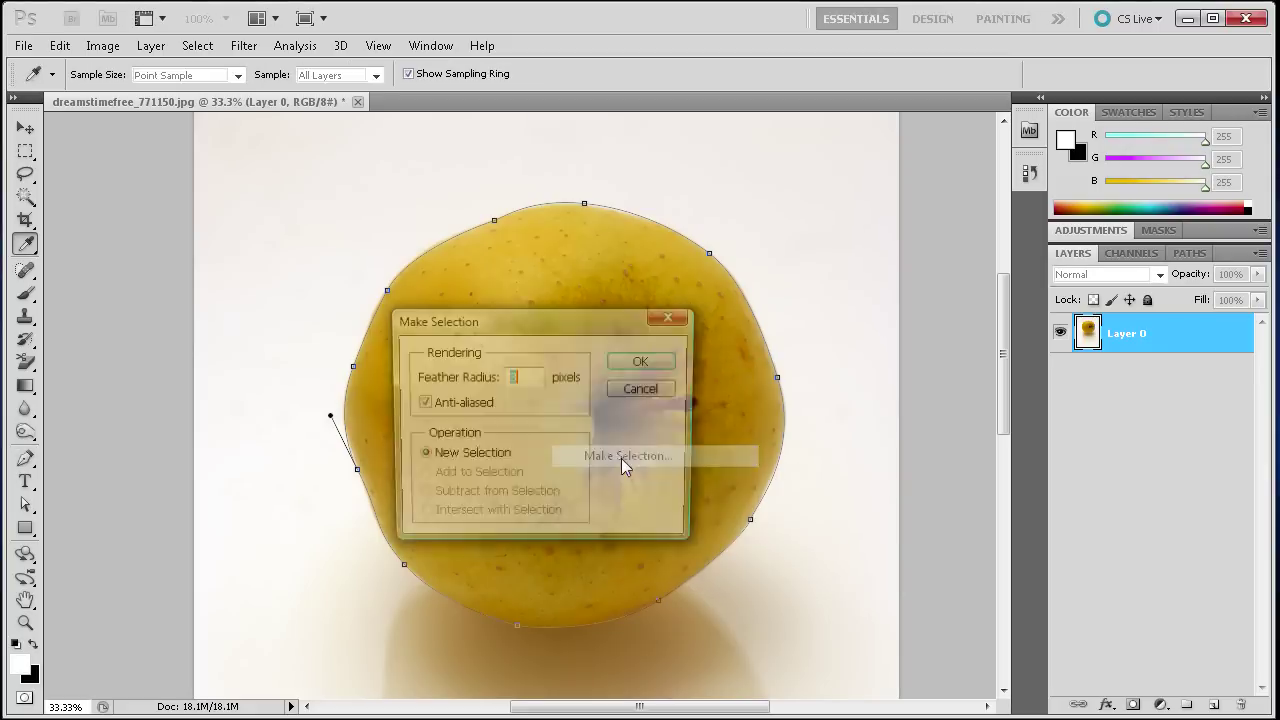
left_click_drag(467, 325, 479, 278)
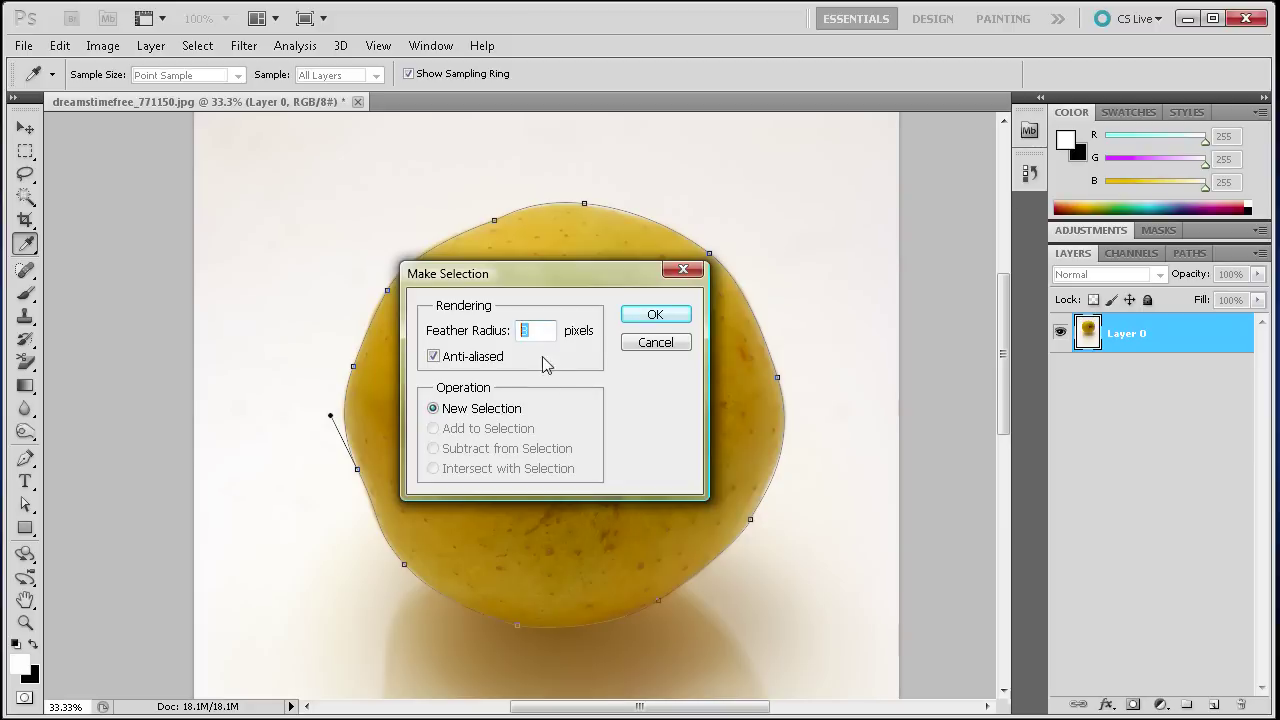
left_click(650, 316)
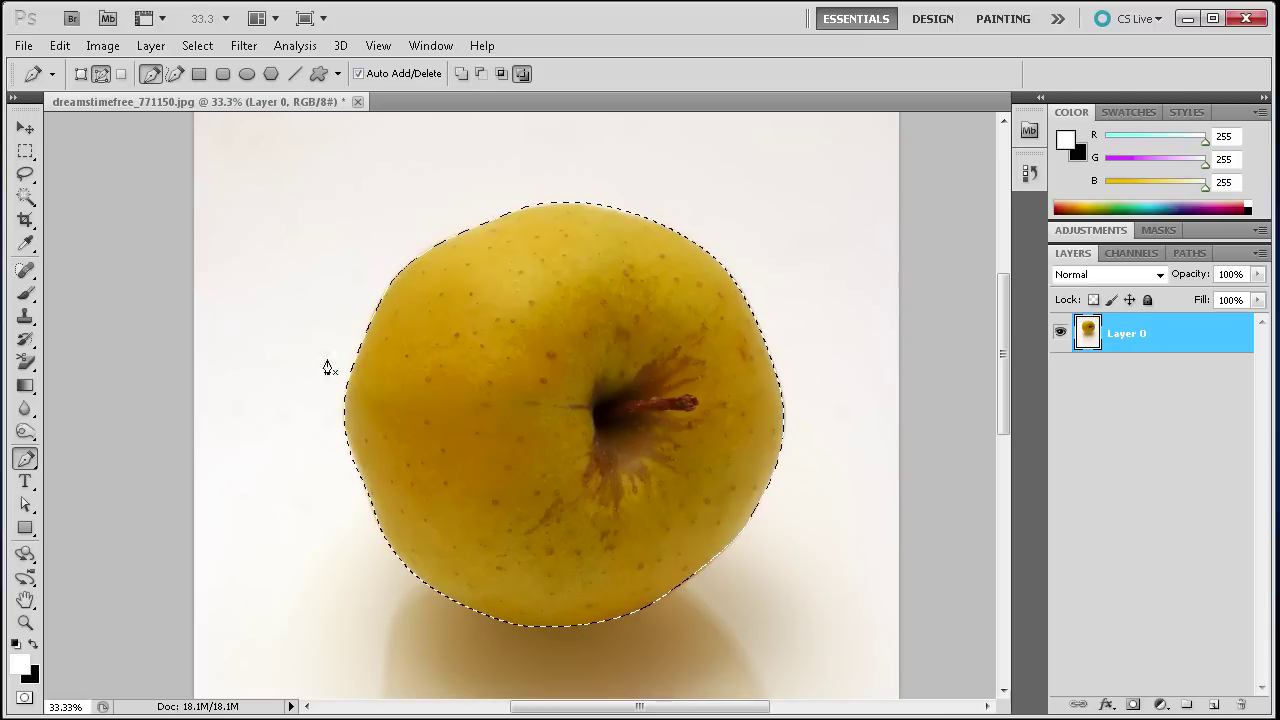
key("m")
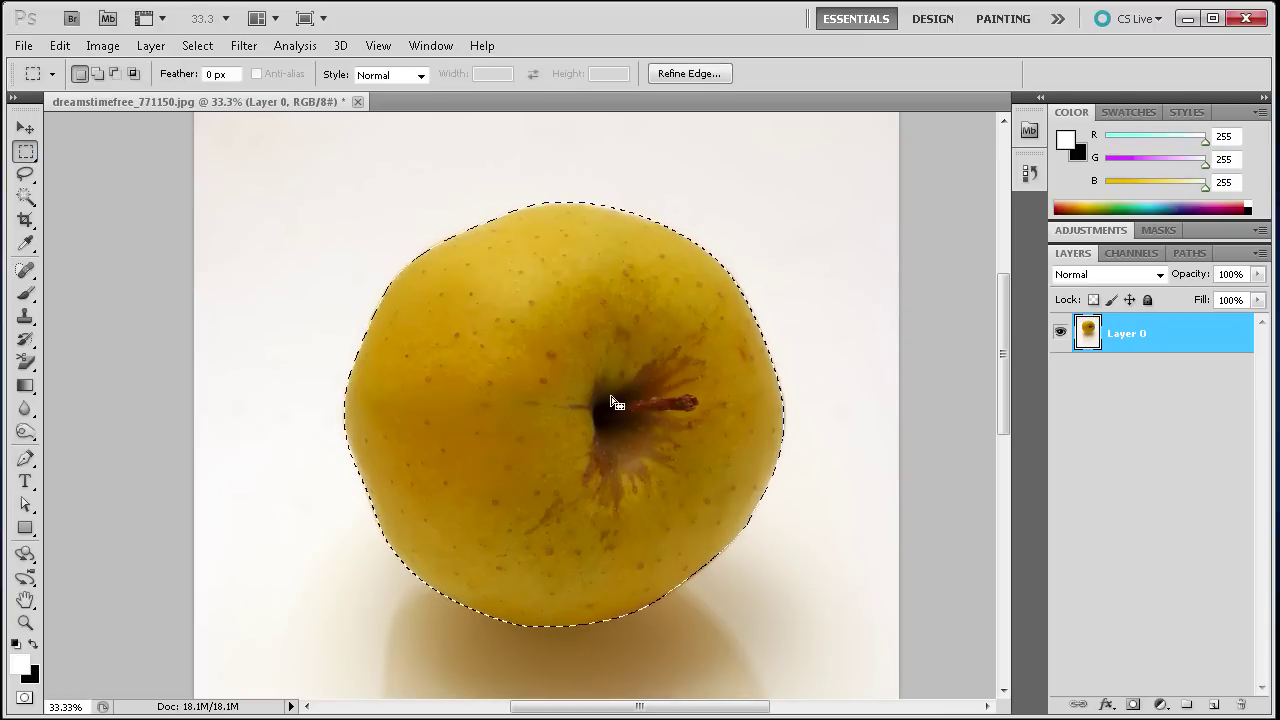
Step: Cut the apple onto Layer 1 with Layer via Cut and hide Layer 0
right_click(558, 363)
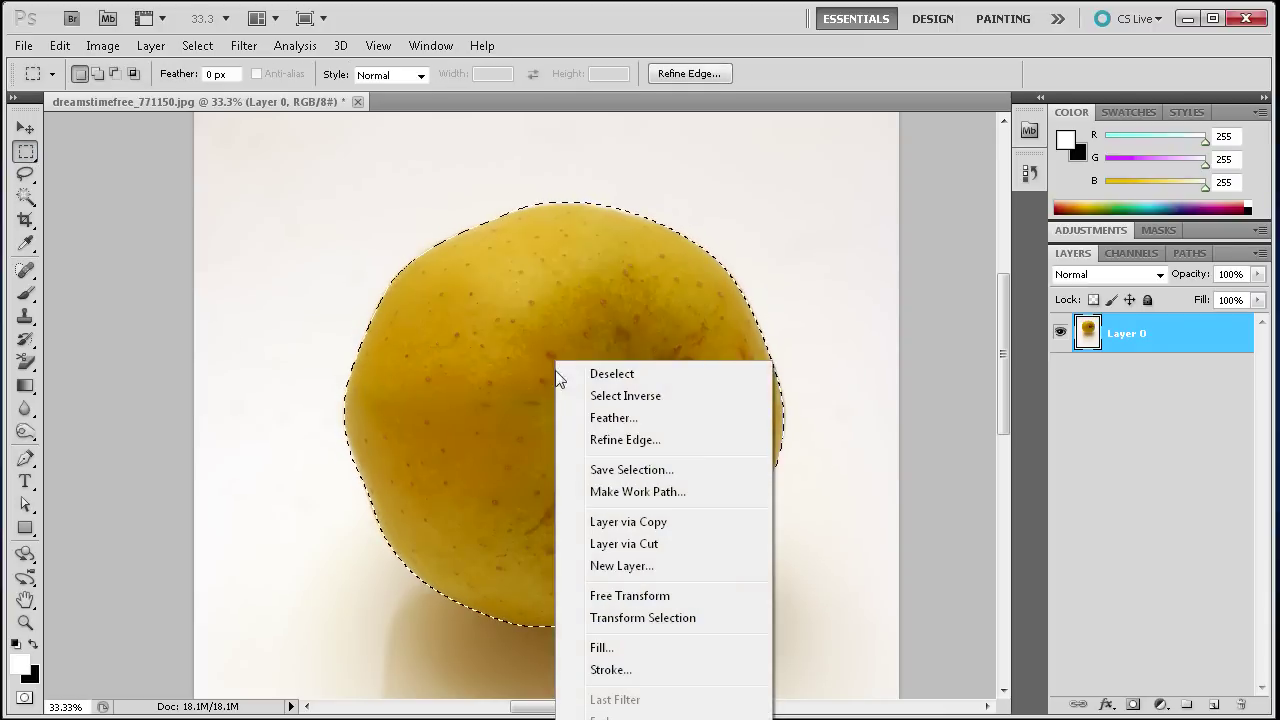
left_click(621, 543)
left_click(1061, 374)
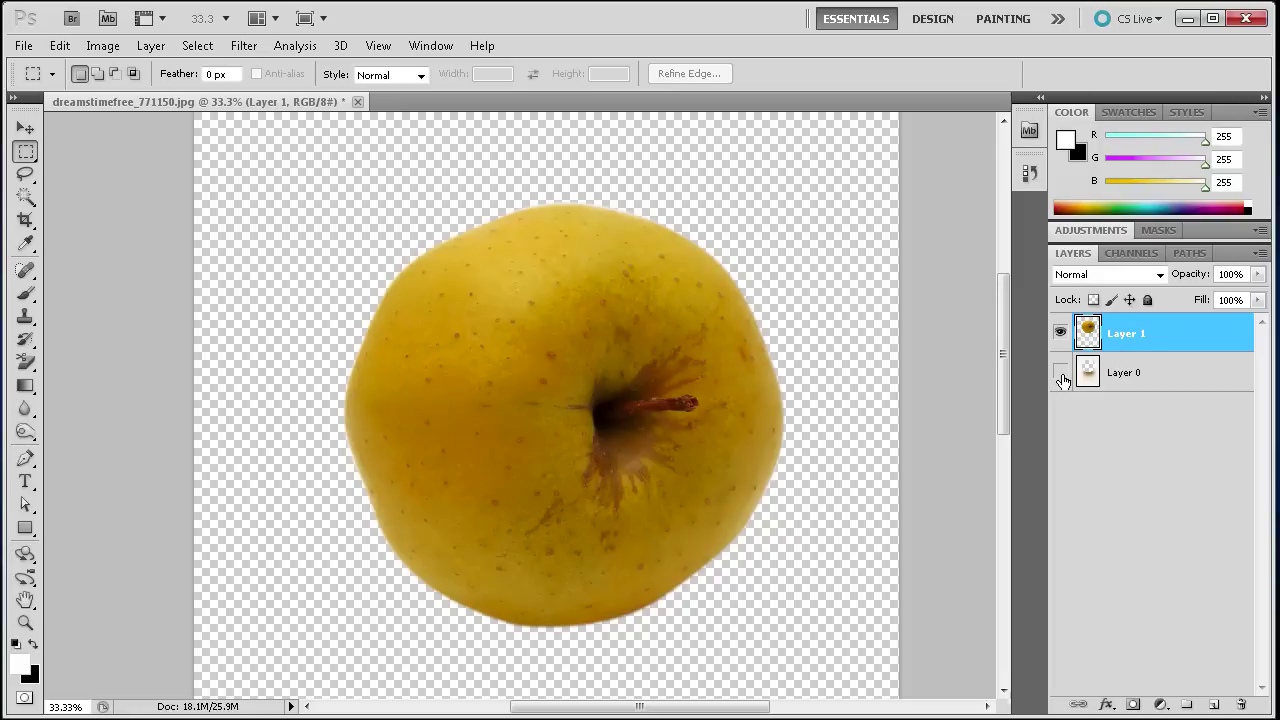
scroll(634, 311, "up", 1)
scroll(634, 311, "down", 3)
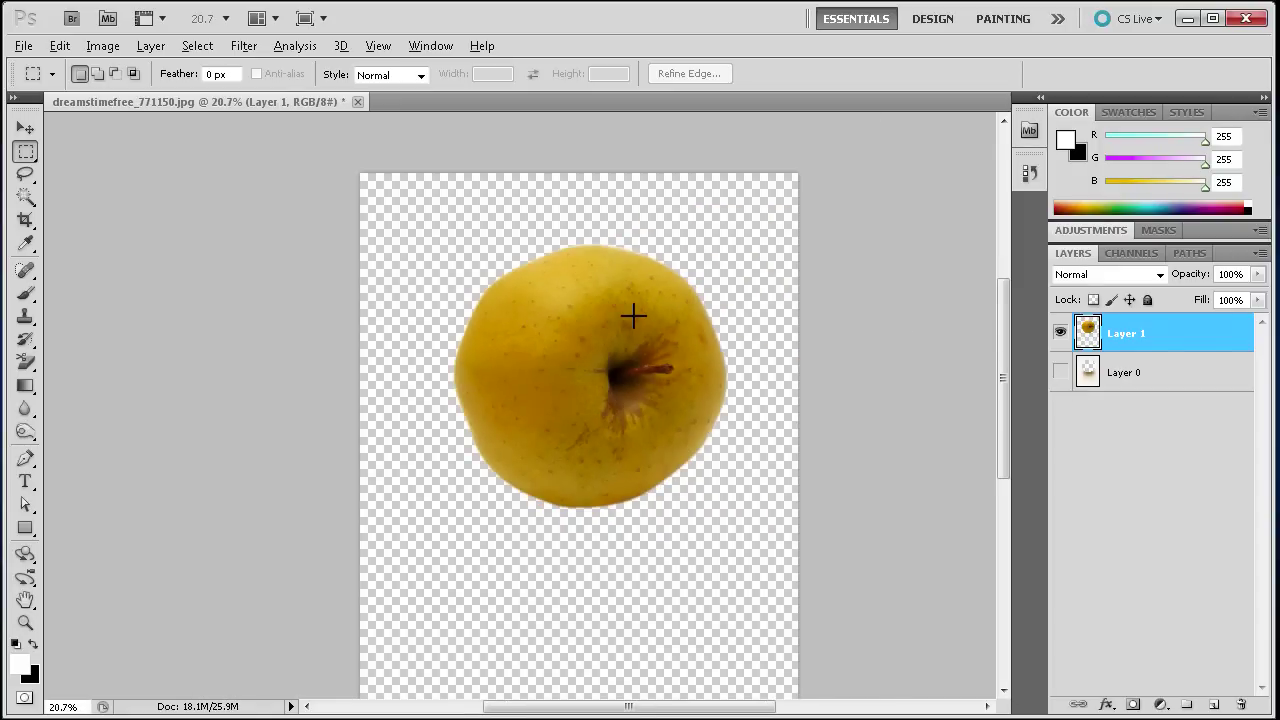
scroll(633, 316, "up", 2)
key("alt")
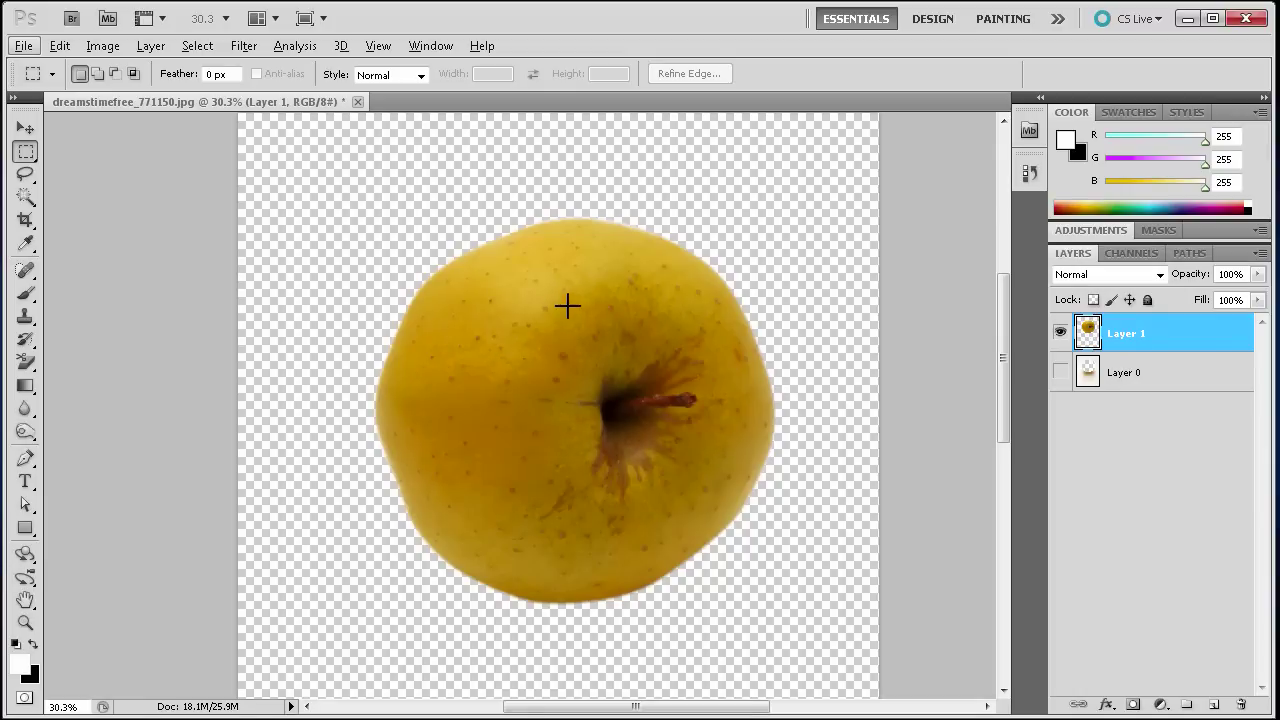
left_click(27, 460)
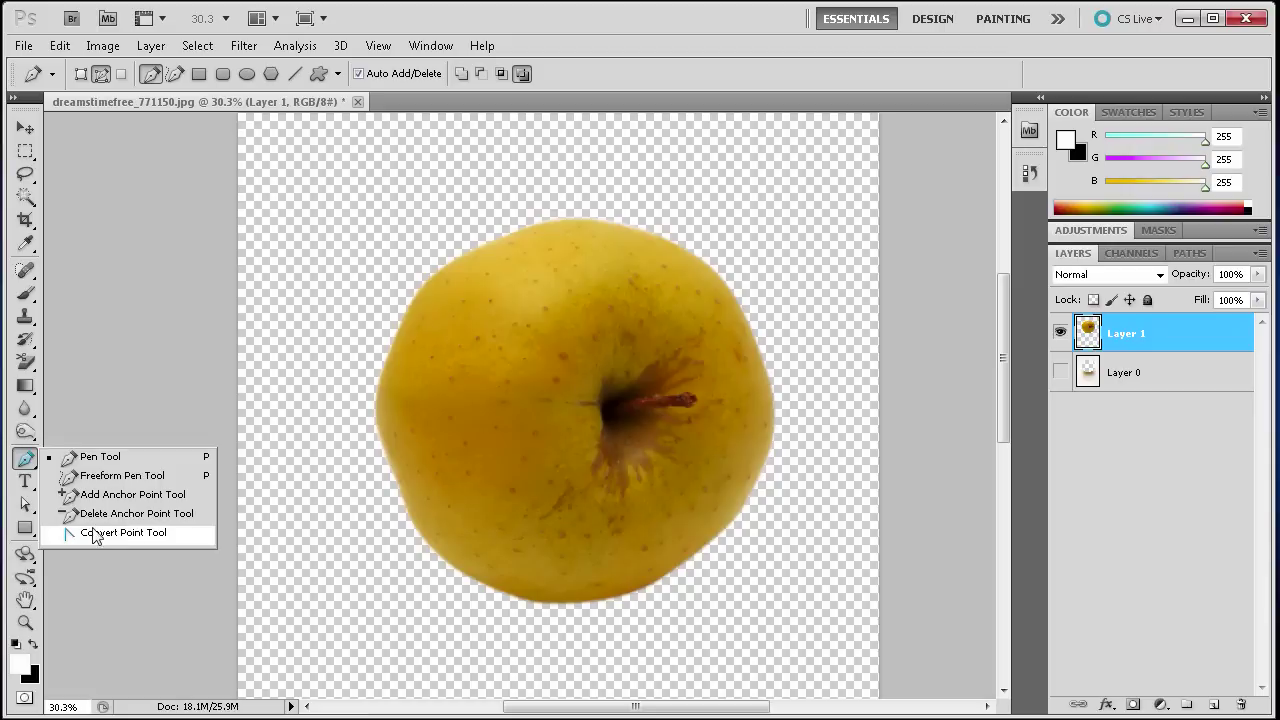
Step: Draw a small closed four-anchor path beside the apple with the Pen Tool
left_click(100, 456)
left_click(292, 211)
left_click(282, 270)
left_click(375, 260)
left_click(368, 188)
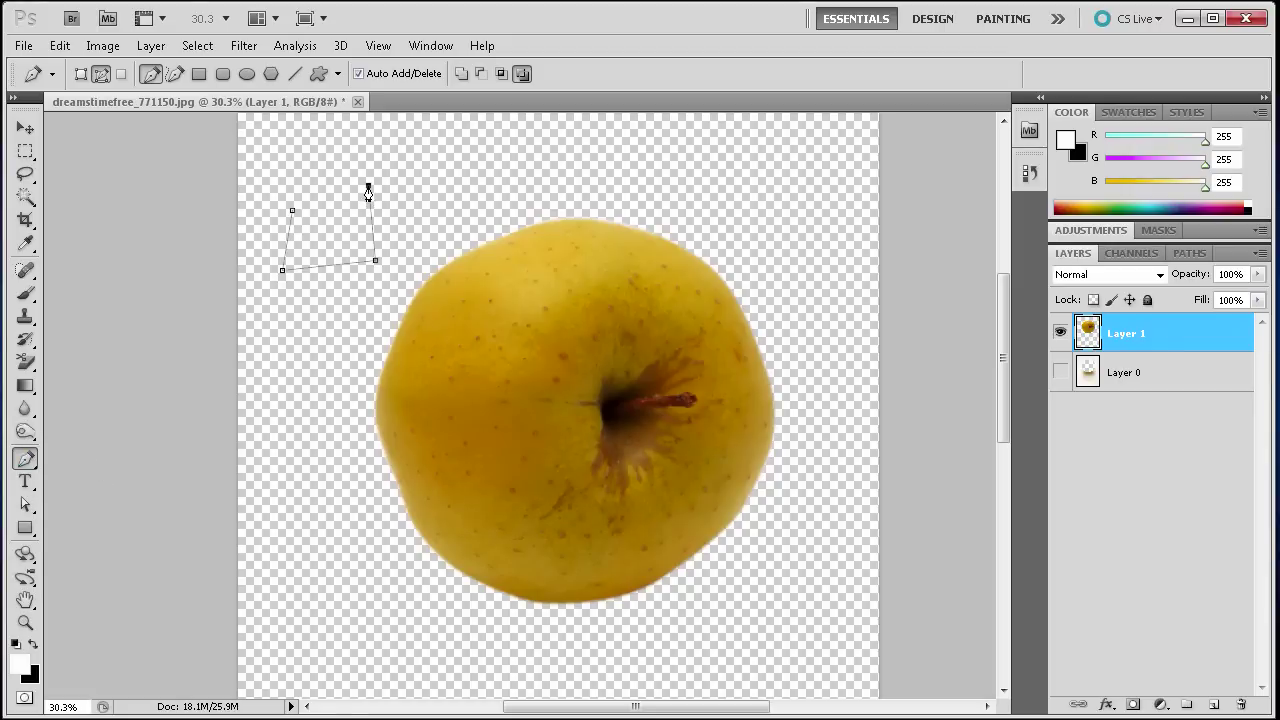
left_click(292, 212)
Step: Round the path's lower-right and left corners into smooth curves with the Convert Point Tool
left_click_drag(22, 466, 93, 536)
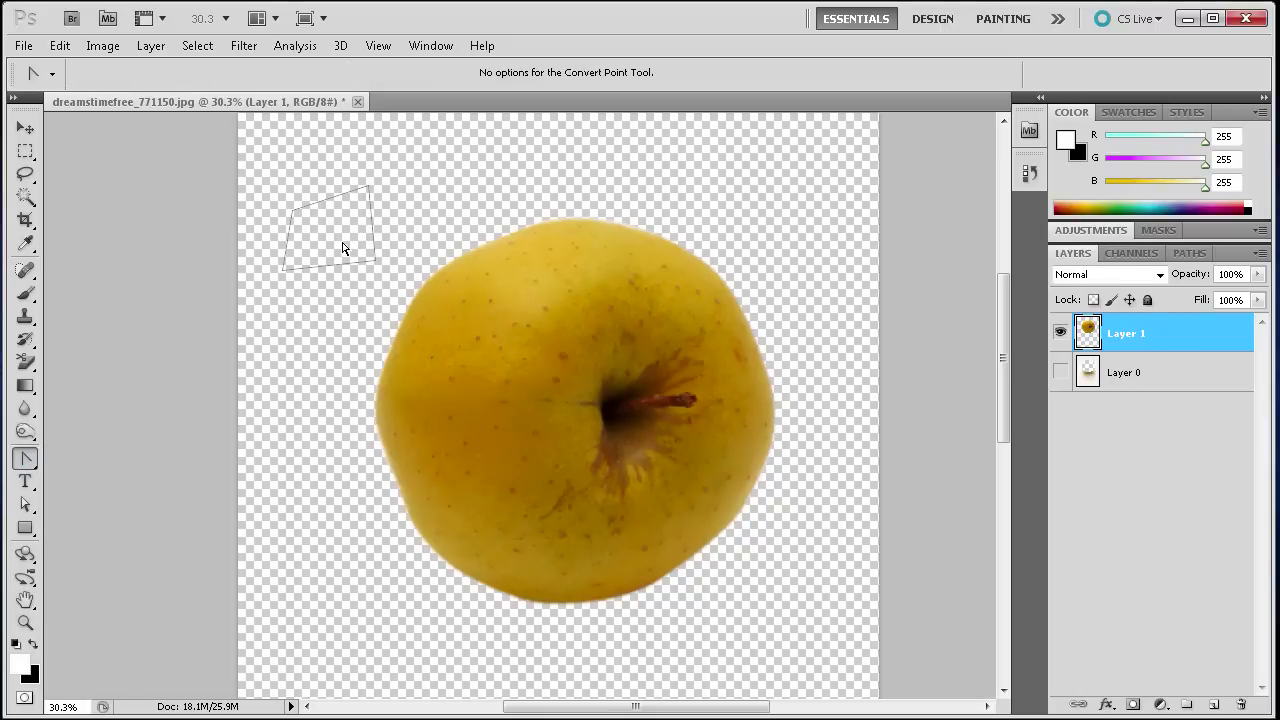
left_click_drag(376, 262, 424, 170)
scroll(235, 257, "up", 8, "alt")
scroll(414, 371, "up", 3)
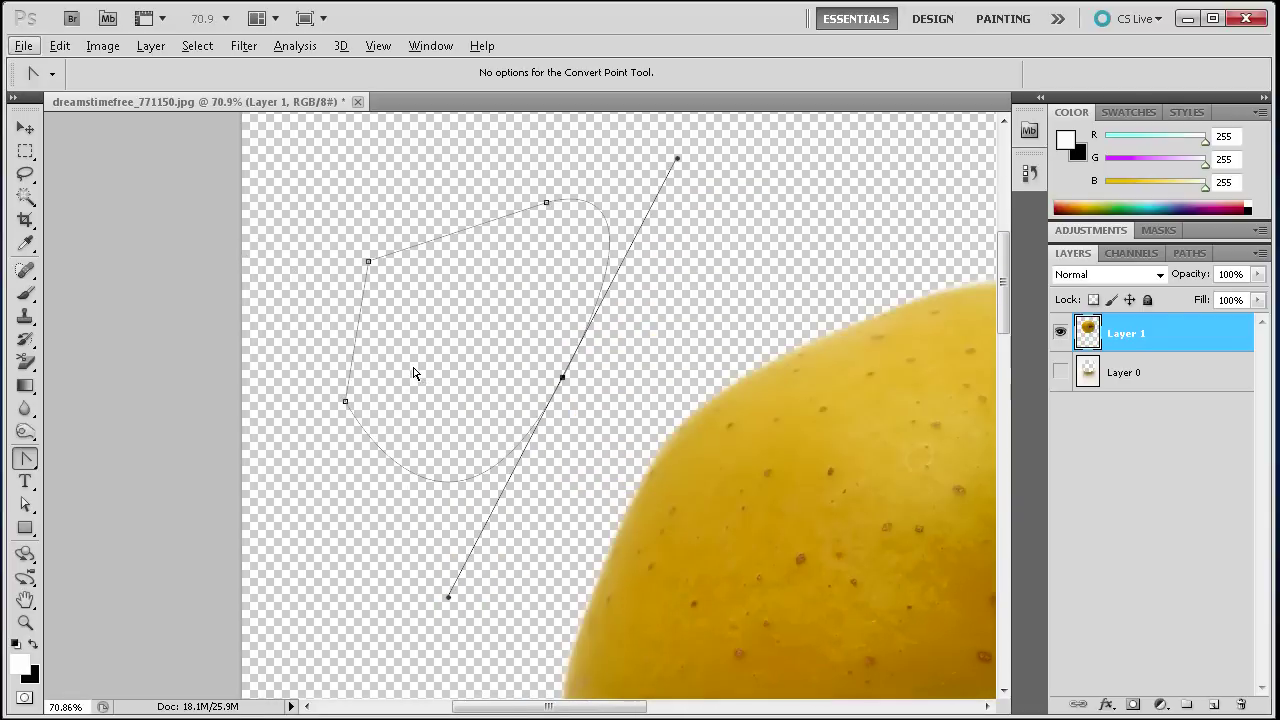
left_click_drag(368, 263, 307, 342)
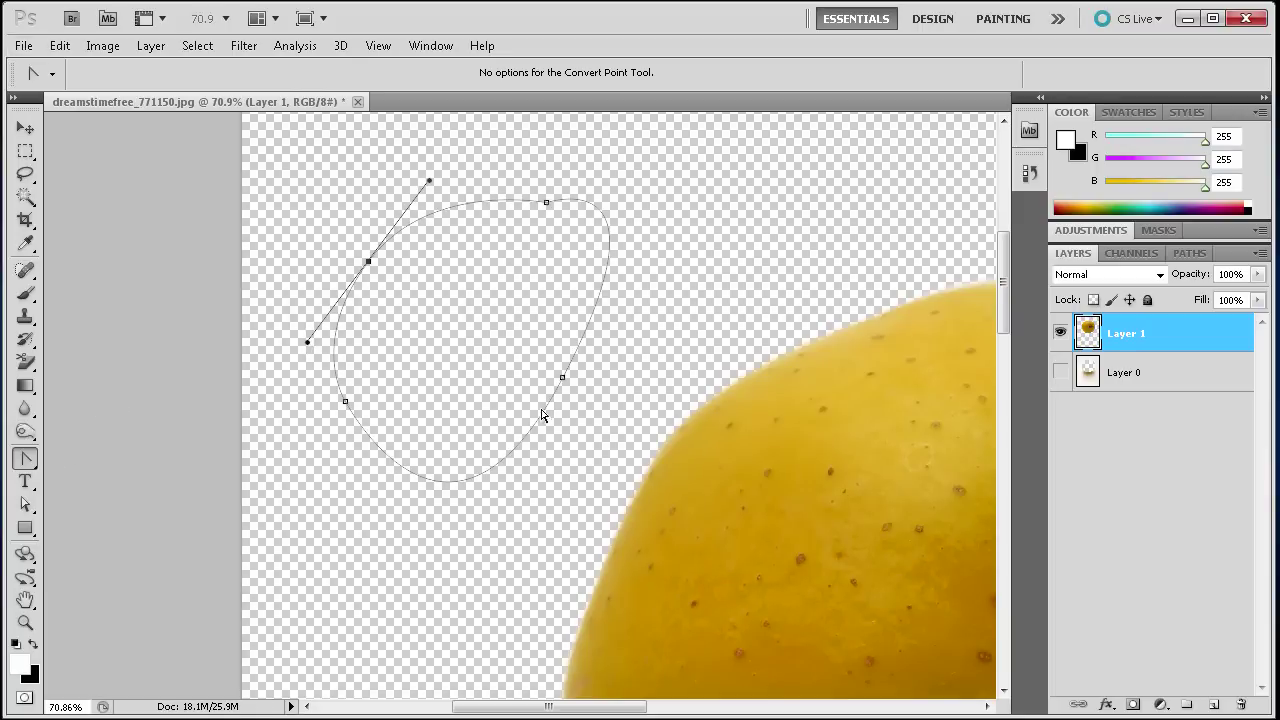
scroll(495, 407, "down", 5, "alt")
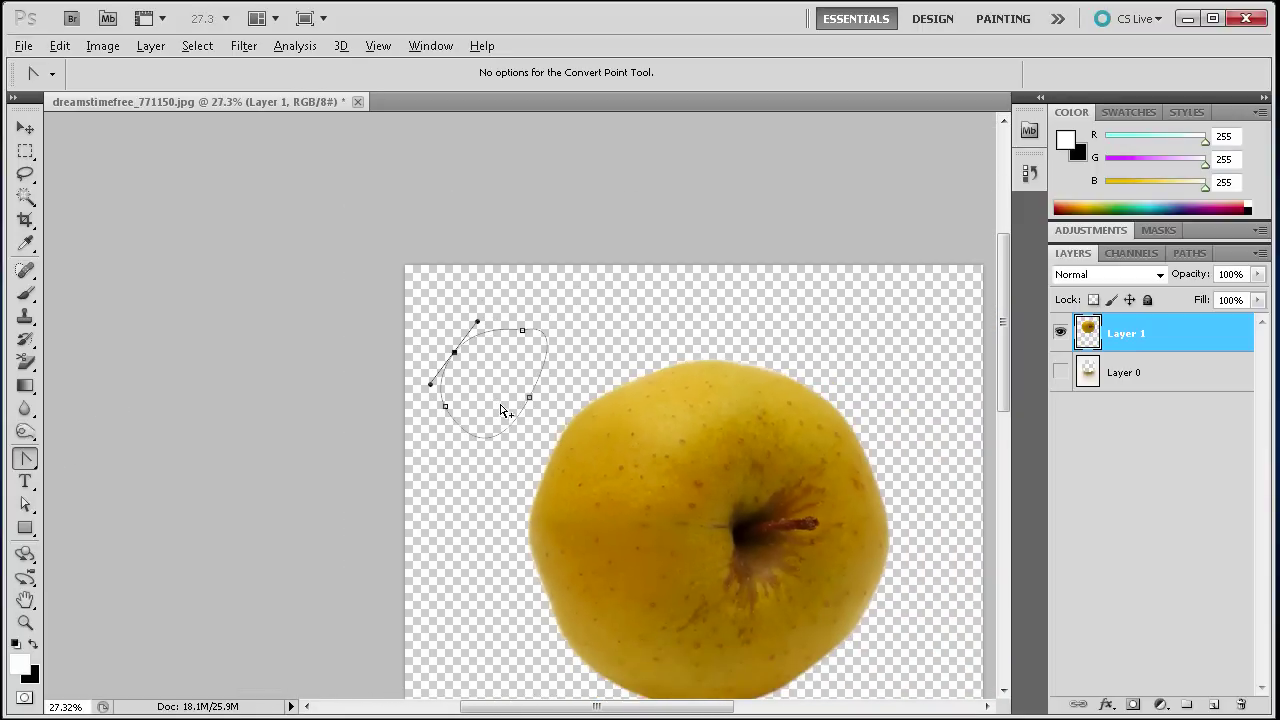
scroll(586, 495, "down", 3)
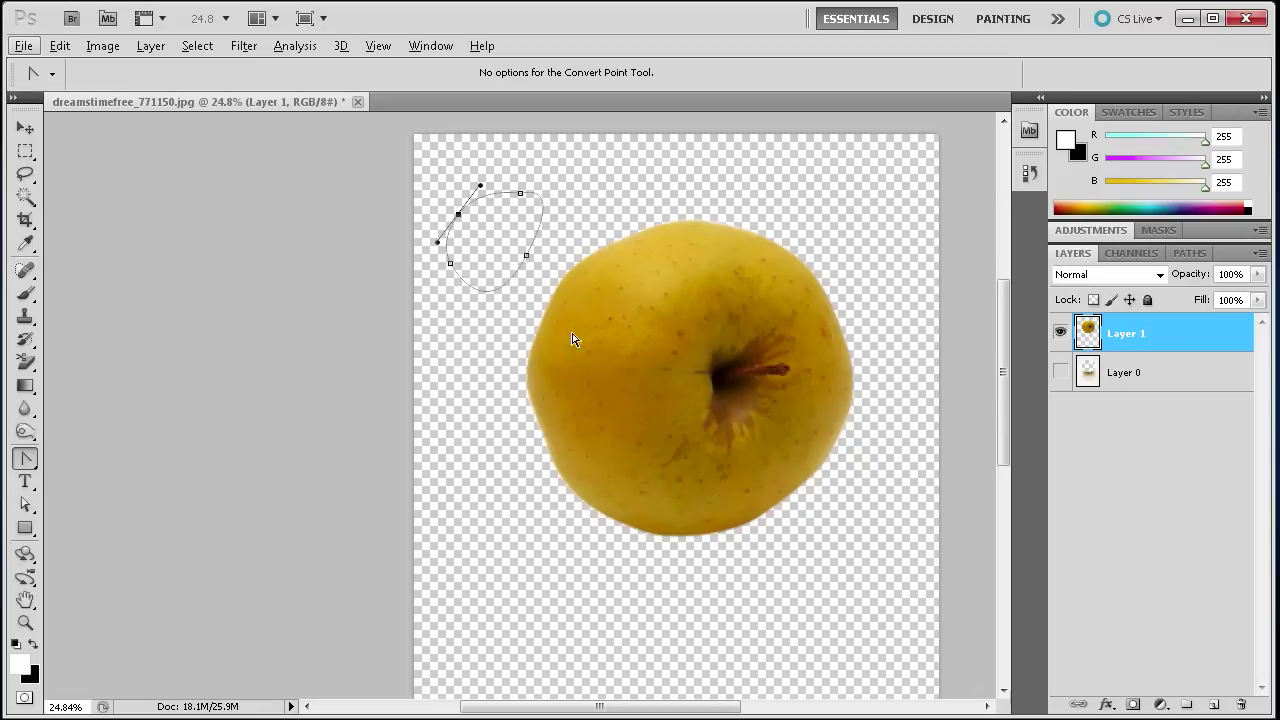
left_click_drag(600, 707, 634, 707)
left_click(25, 505)
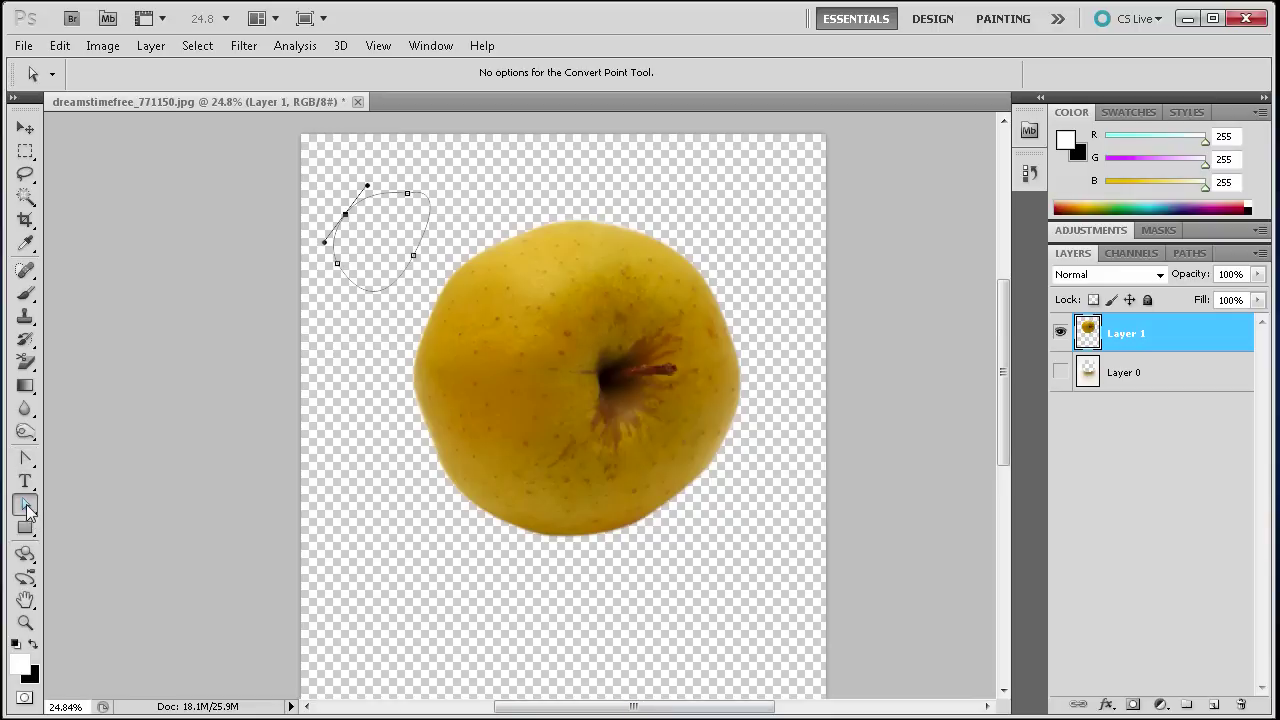